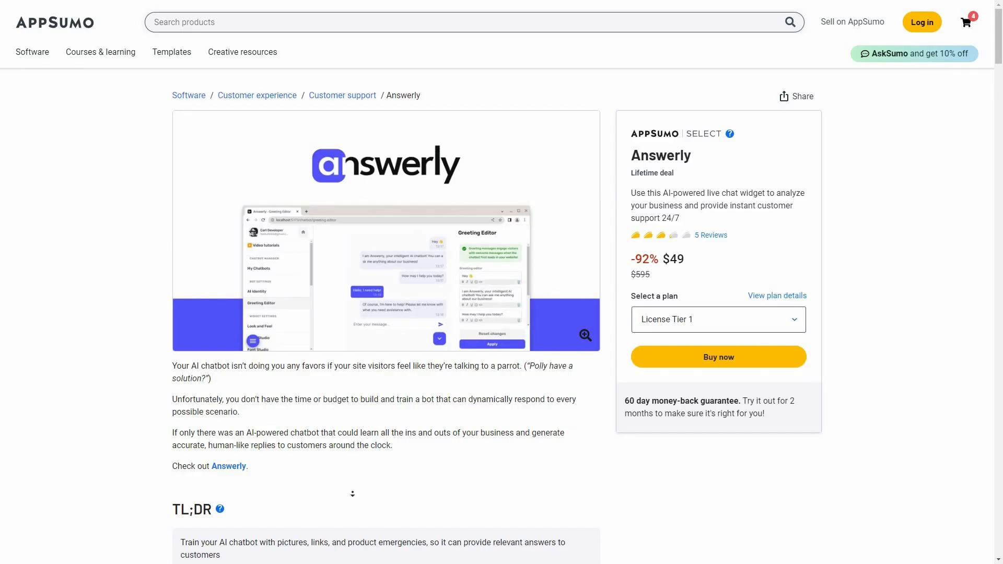
Step: Review the Answerly lifetime deal page and compare its license tiers, showing License Tier 5 in the third plan card
{"action": "scroll", "coordinate": [353, 494], "scroll_direction": "down", "scroll_amount": 20}
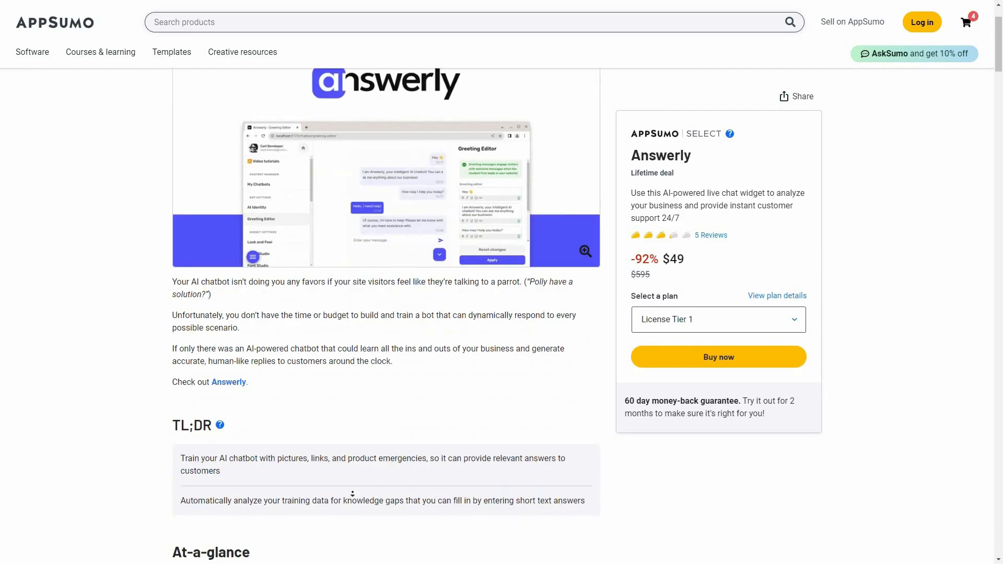
{"action": "scroll", "coordinate": [352, 474], "scroll_direction": "down", "scroll_amount": 20}
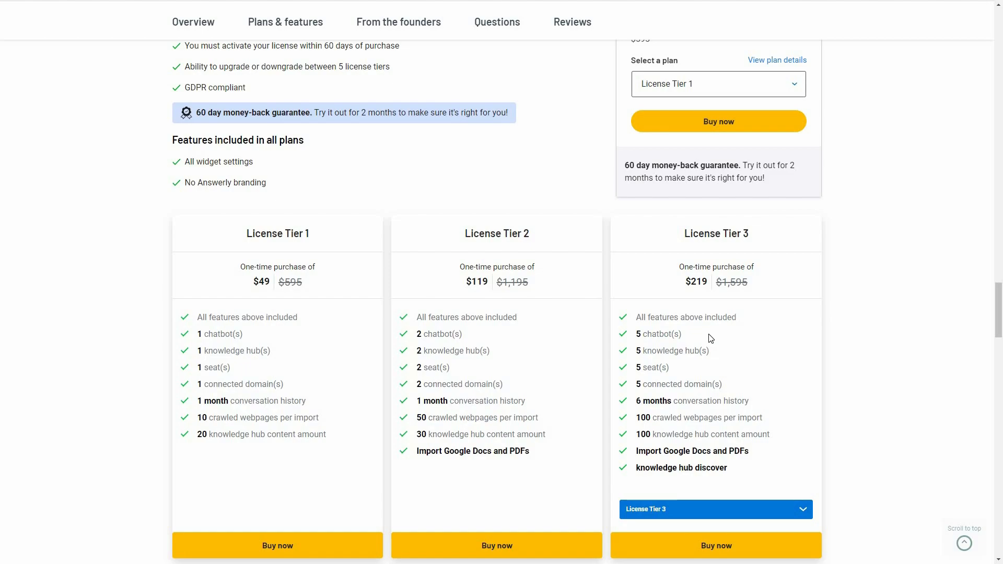
{"action": "left_click", "coordinate": [675, 506]}
{"action": "left_click", "coordinate": [674, 490]}
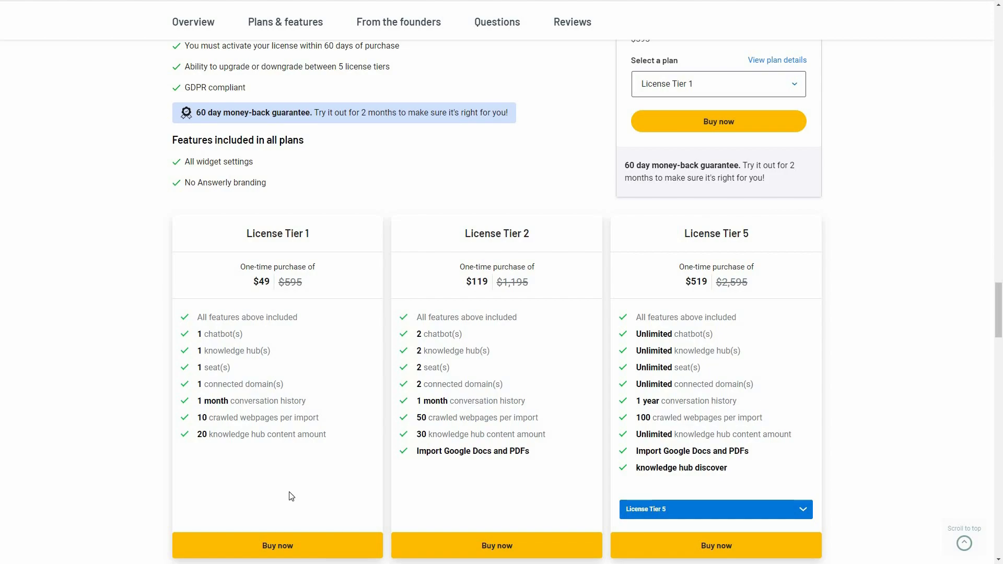
{"action": "scroll", "coordinate": [292, 497], "scroll_direction": "up", "scroll_amount": 3}
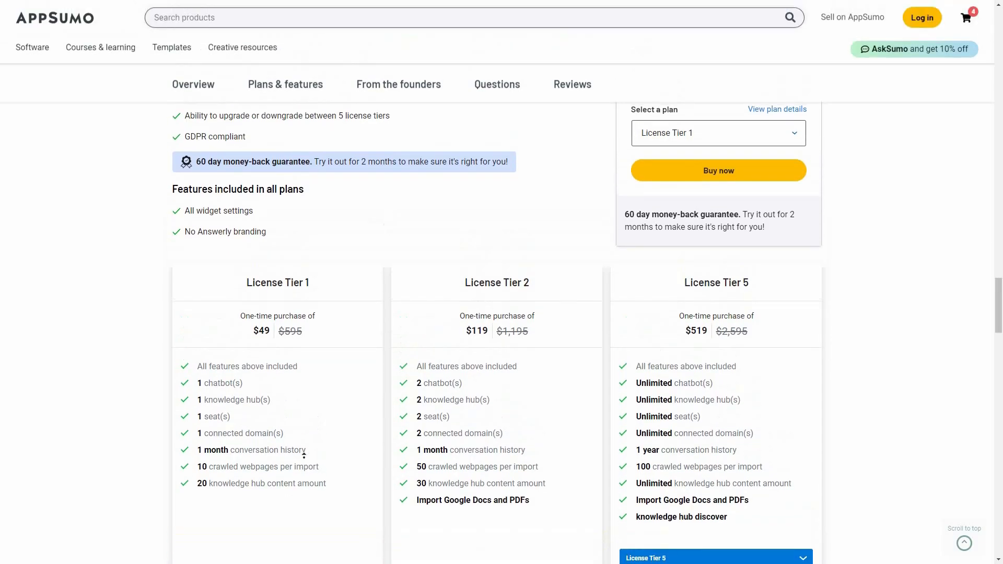
{"action": "scroll", "coordinate": [304, 456], "scroll_direction": "up", "scroll_amount": 8}
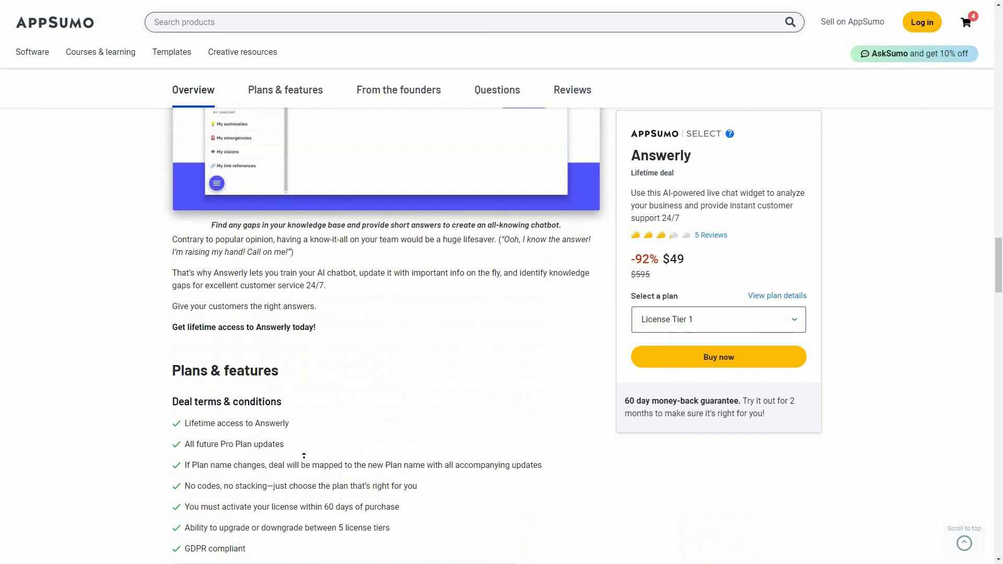
{"action": "scroll", "coordinate": [304, 456], "scroll_direction": "up", "scroll_amount": 7}
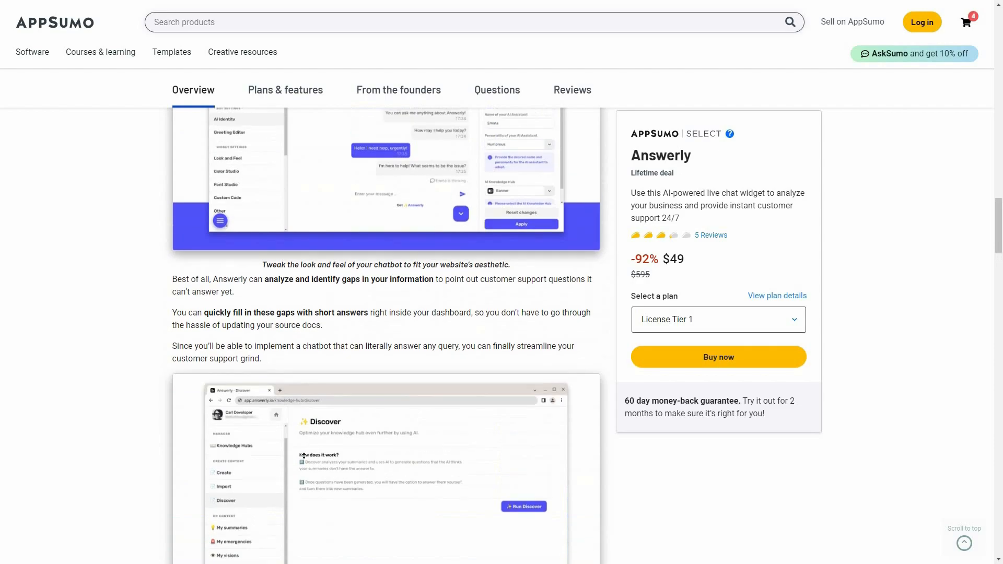
{"action": "scroll", "coordinate": [304, 456], "scroll_direction": "up", "scroll_amount": 4}
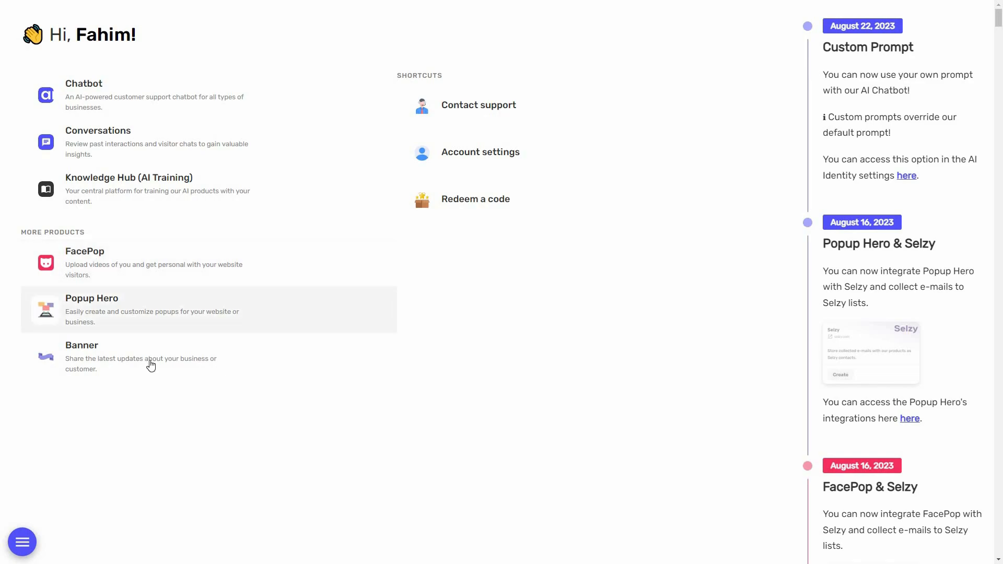
Step: Open the Chatbot product's Greeting Editor, examine the greeting messages and Show greeting options, and apply the existing settings
{"action": "left_click", "coordinate": [130, 115]}
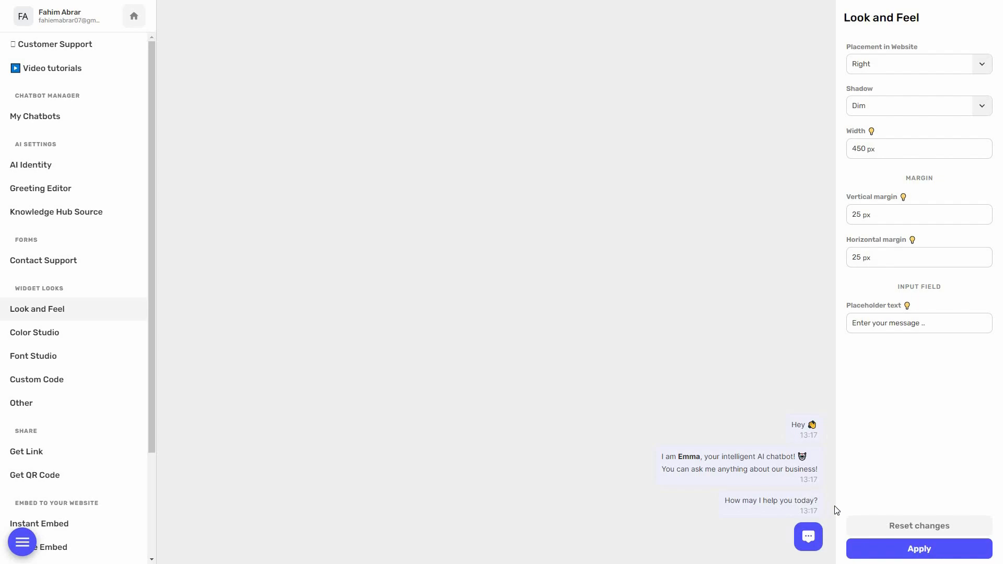
{"action": "left_click", "coordinate": [65, 196]}
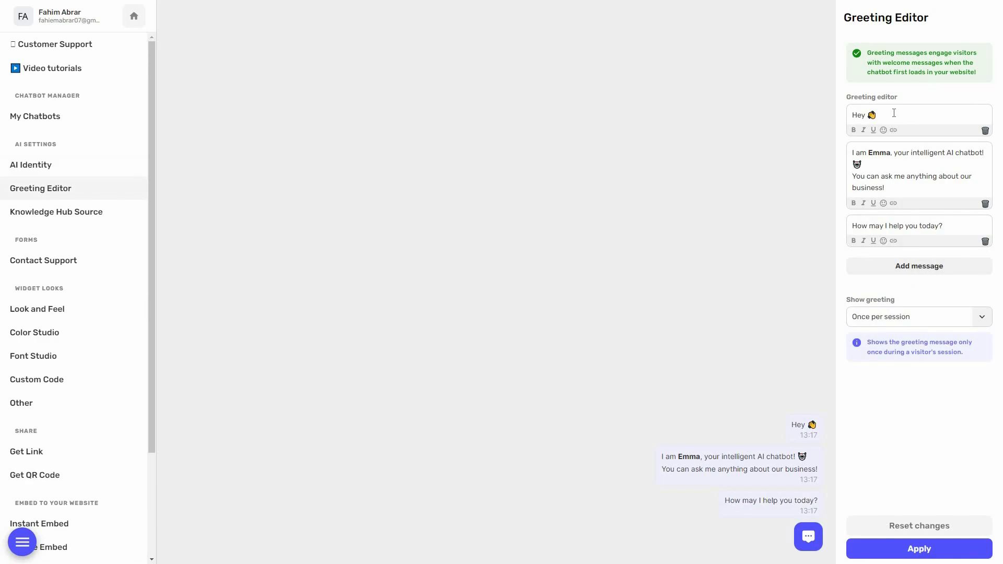
{"action": "left_click", "coordinate": [894, 113]}
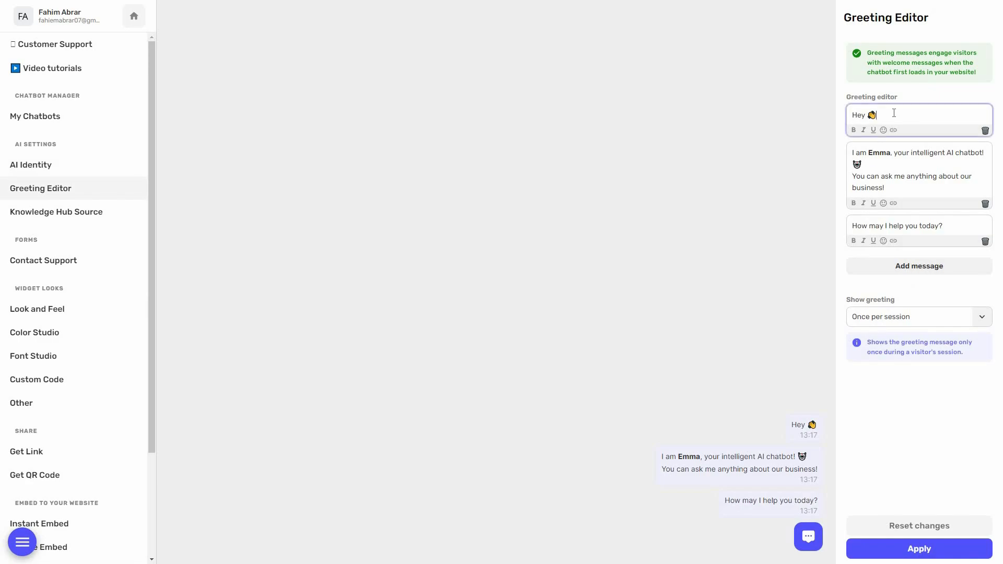
{"action": "left_click", "coordinate": [907, 189]}
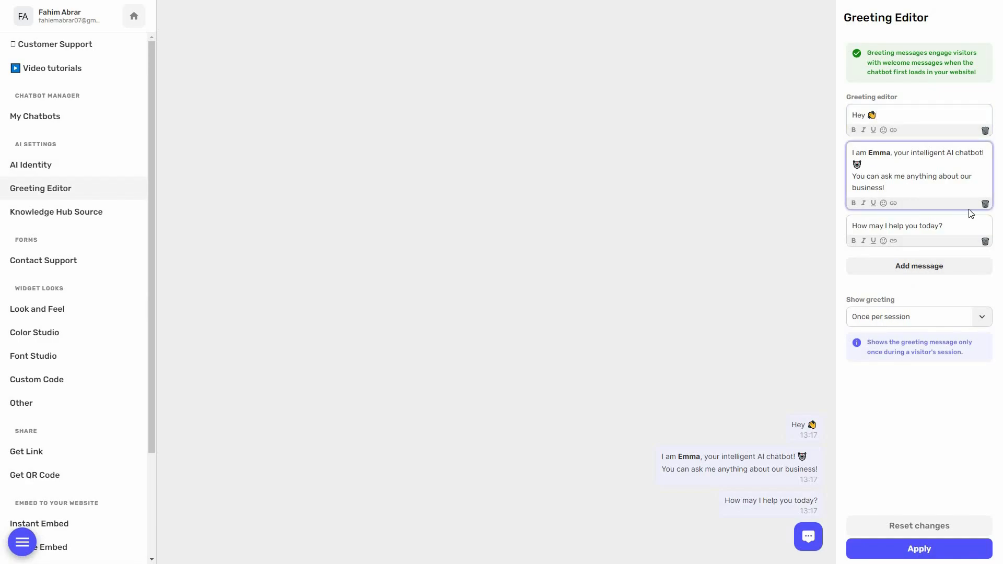
{"action": "left_click", "coordinate": [956, 227]}
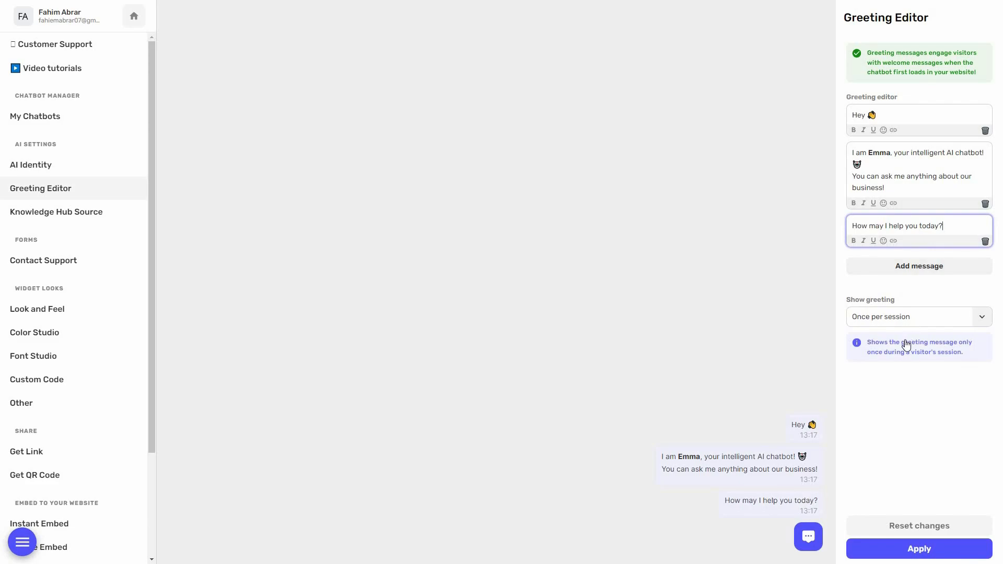
{"action": "left_click", "coordinate": [912, 320]}
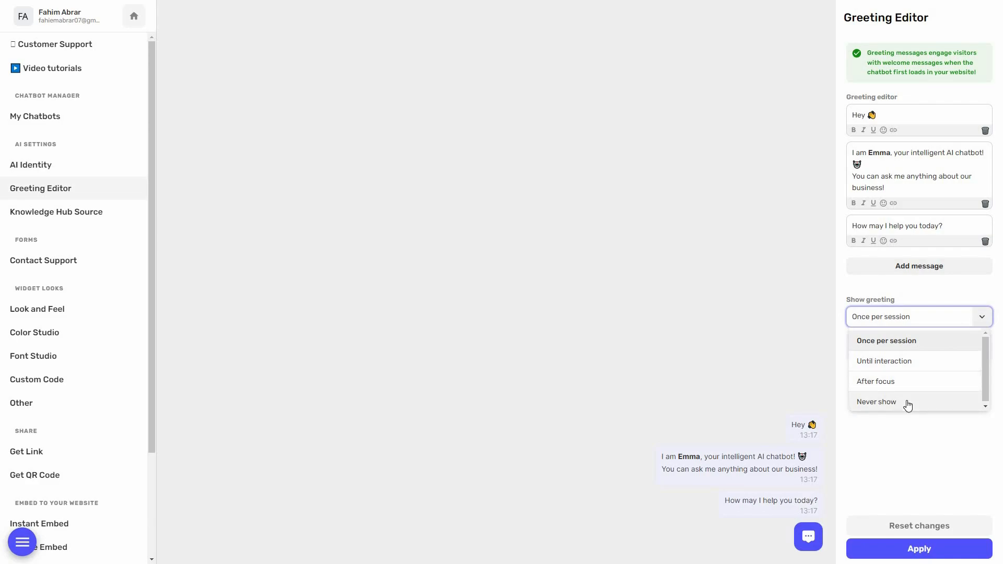
{"action": "left_click", "coordinate": [914, 449]}
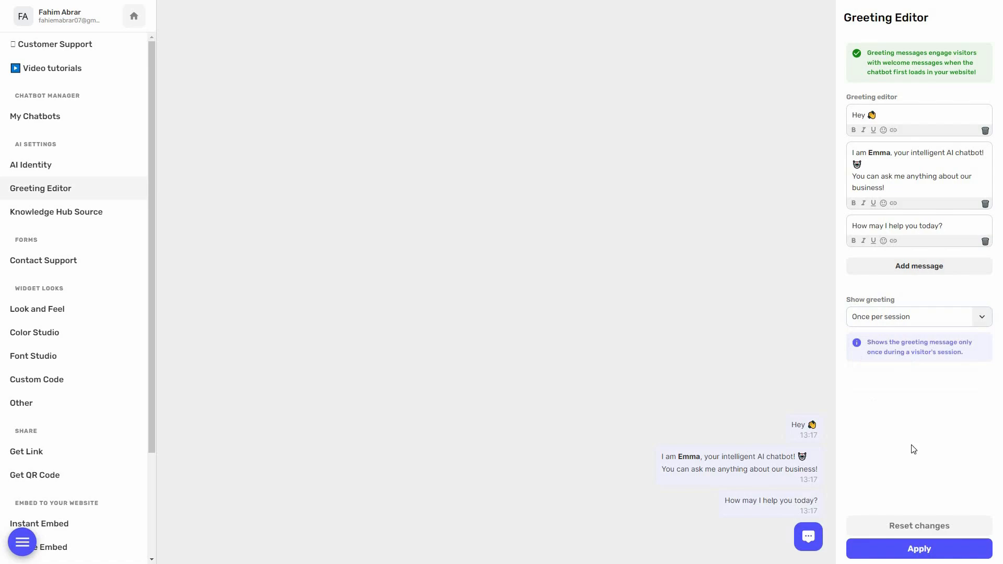
{"action": "left_click", "coordinate": [943, 557]}
Step: Examine the AI Identity settings for business name, assistant name, personality options and custom prompt
{"action": "left_click", "coordinate": [55, 172]}
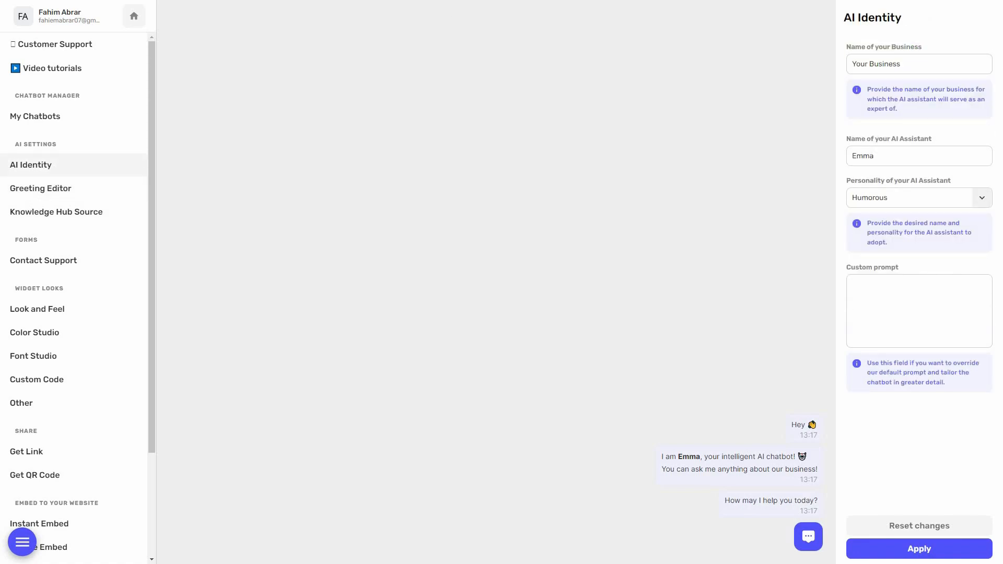
{"action": "left_click", "coordinate": [924, 66]}
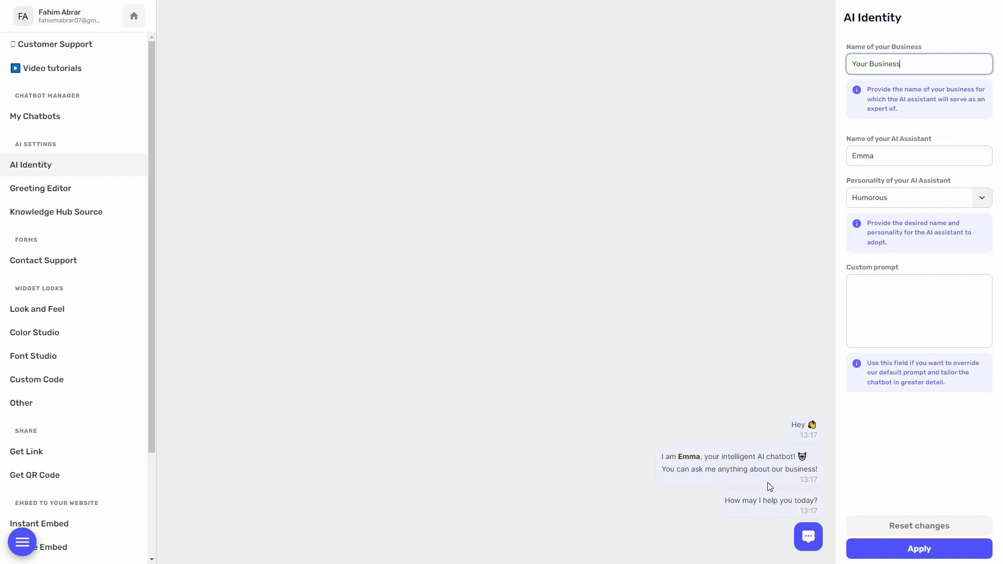
{"action": "left_click", "coordinate": [914, 153]}
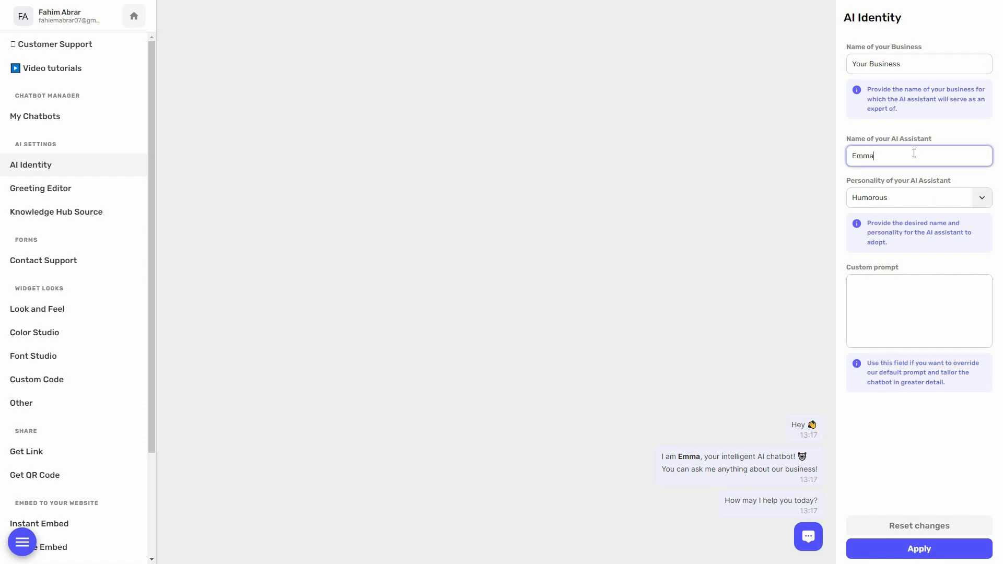
{"action": "left_click", "coordinate": [904, 205]}
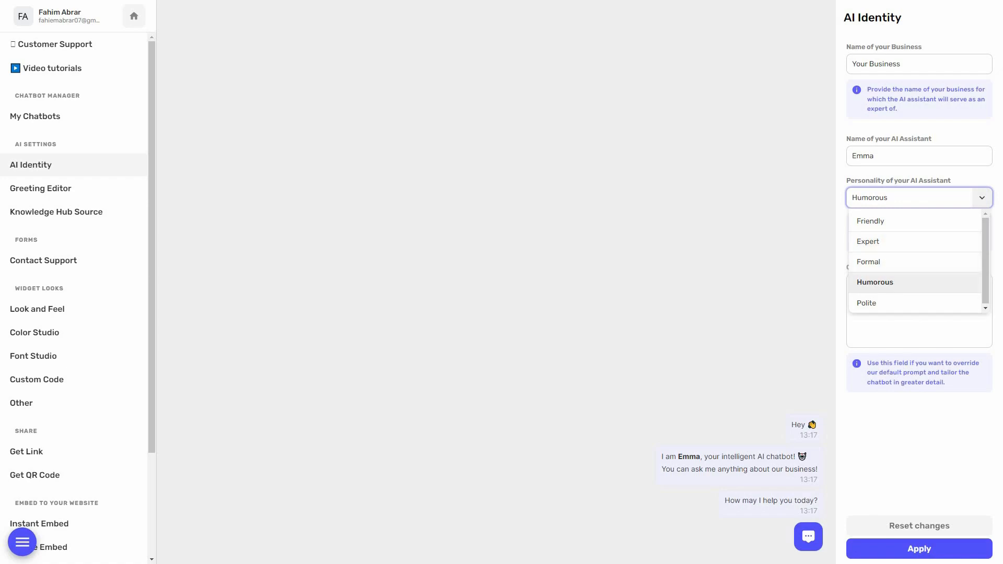
{"action": "left_click", "coordinate": [838, 250]}
{"action": "left_click", "coordinate": [920, 311]}
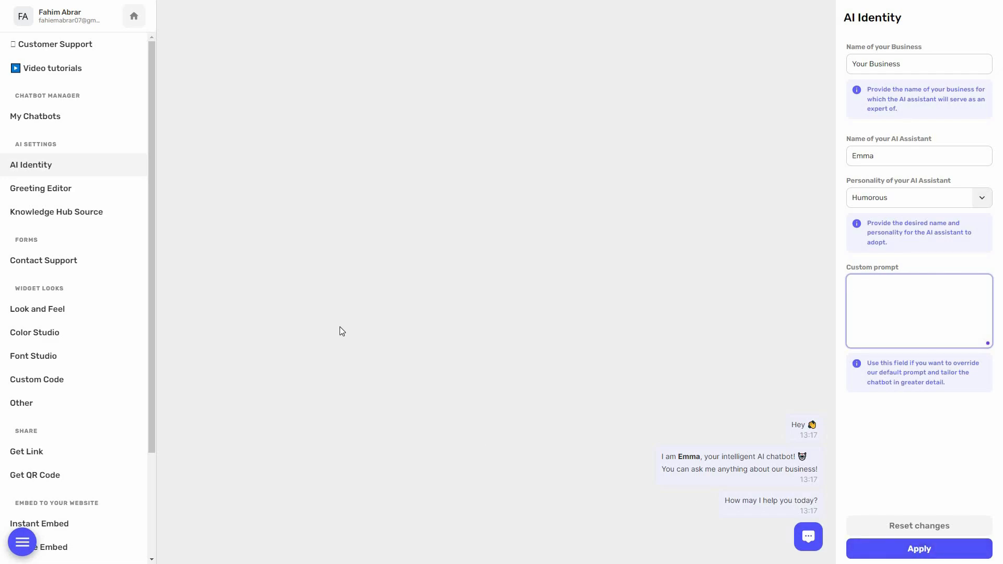
Step: Examine the Look and Feel settings for website placement, shadow, vertical margin and placeholder text
{"action": "left_click", "coordinate": [76, 310]}
{"action": "left_click", "coordinate": [898, 72]}
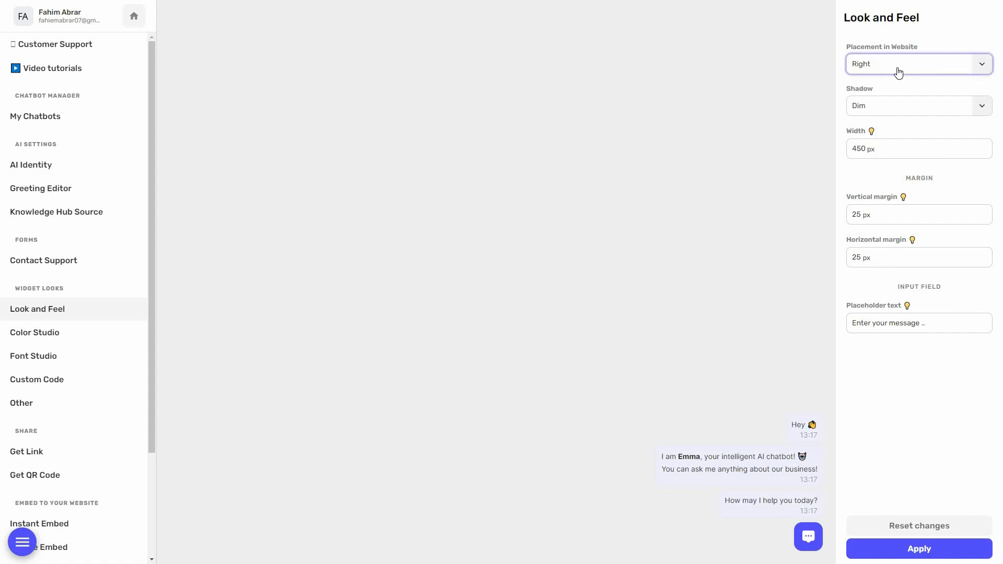
{"action": "left_click", "coordinate": [899, 114]}
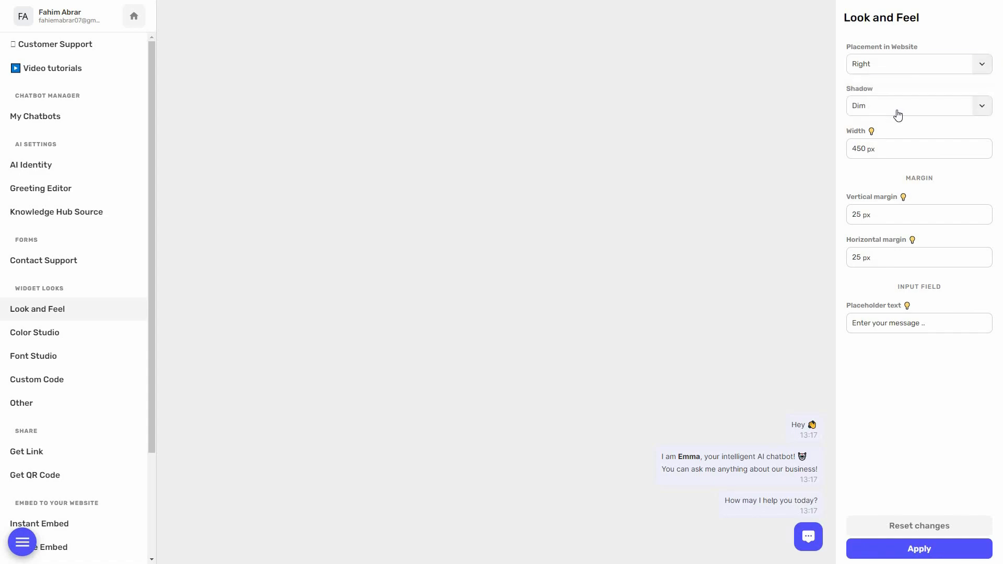
{"action": "left_click", "coordinate": [901, 105]}
{"action": "scroll", "coordinate": [871, 150], "scroll_direction": "down", "scroll_amount": 1}
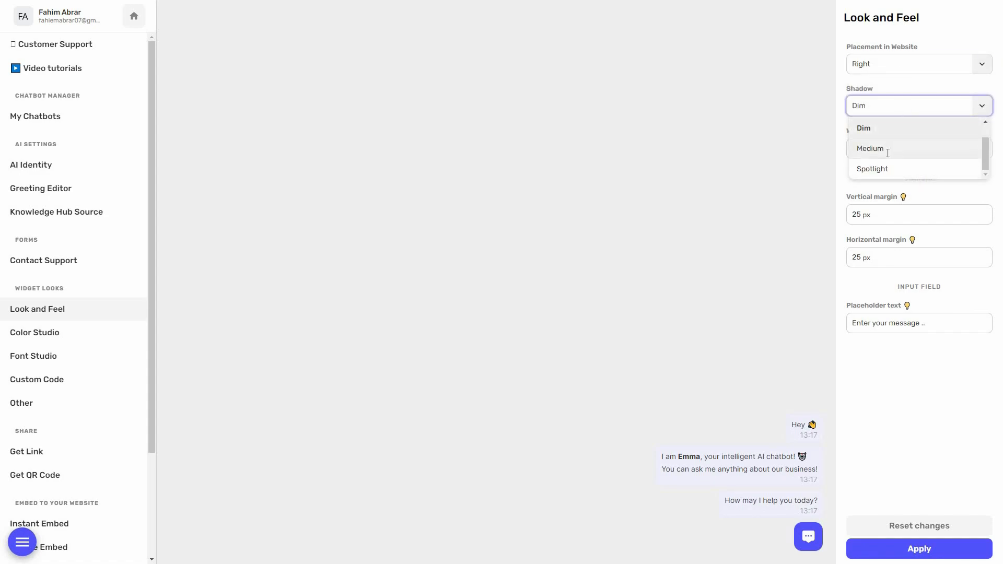
{"action": "left_click", "coordinate": [905, 151]}
{"action": "left_click", "coordinate": [897, 217]}
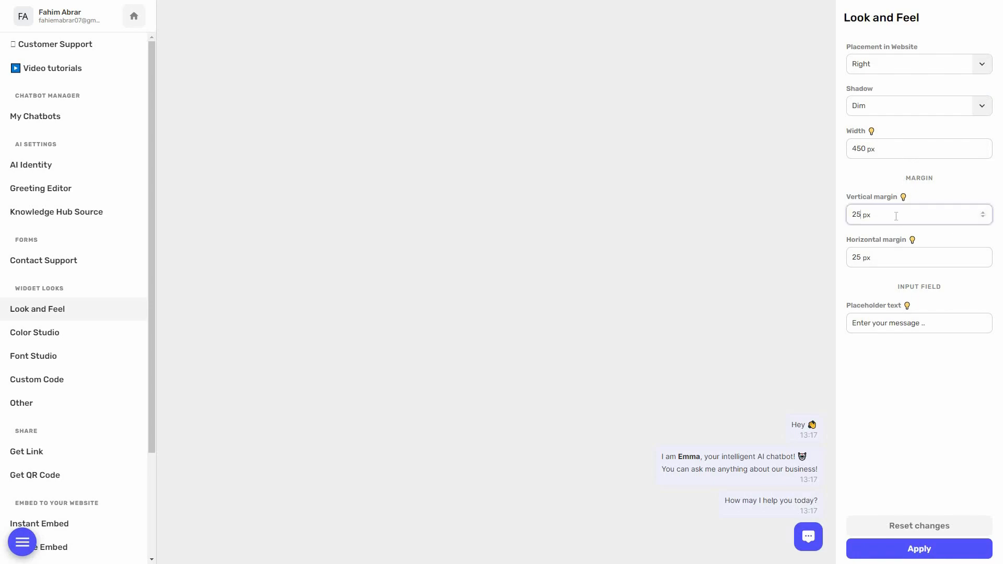
{"action": "left_click", "coordinate": [889, 323]}
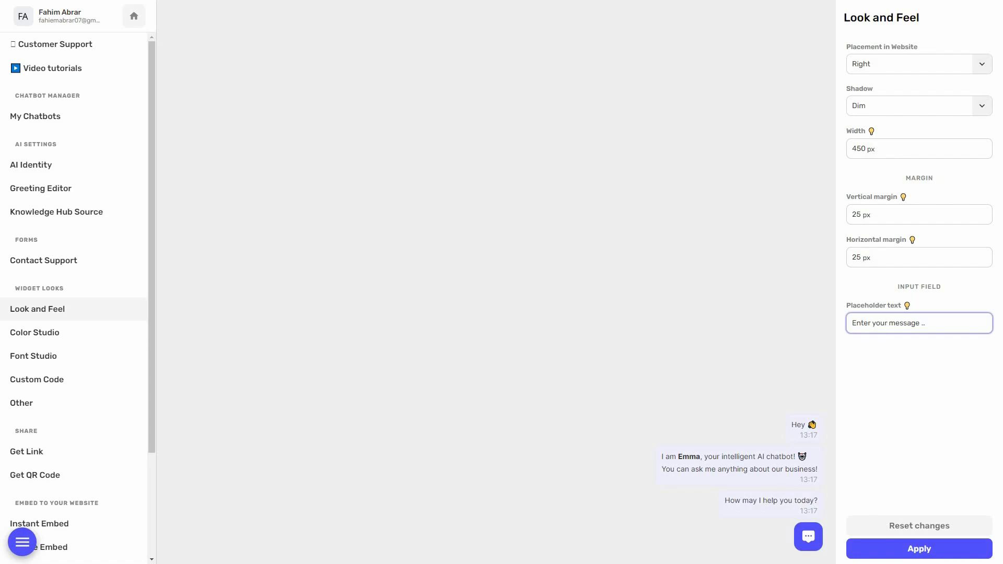
Step: Expand the chat widget preview to check its message field against the placeholder text setting, and apply the Look and Feel settings
{"action": "left_click", "coordinate": [627, 508]}
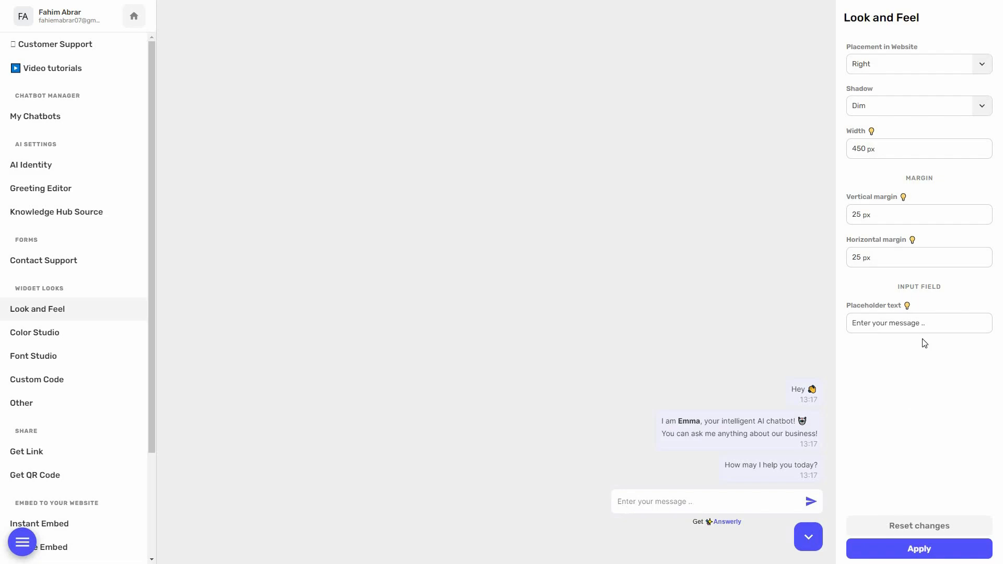
{"action": "left_click", "coordinate": [932, 322]}
{"action": "left_click", "coordinate": [927, 553]}
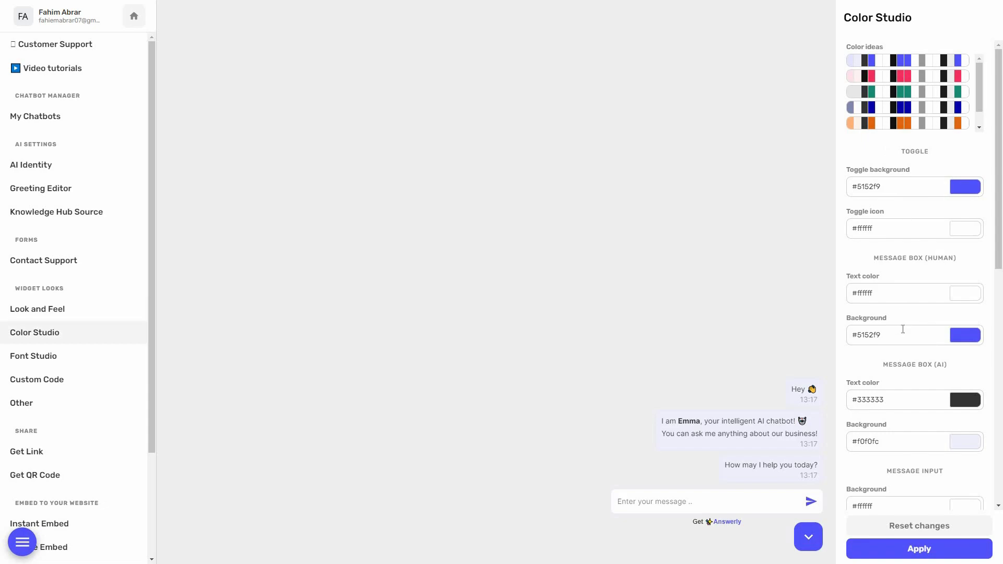
Step: Examine the widget colour settings in Color Studio and the font ideas and font family options in Font Studio
{"action": "scroll", "coordinate": [920, 412], "scroll_direction": "down", "scroll_amount": 1}
{"action": "scroll", "coordinate": [919, 412], "scroll_direction": "down", "scroll_amount": 8}
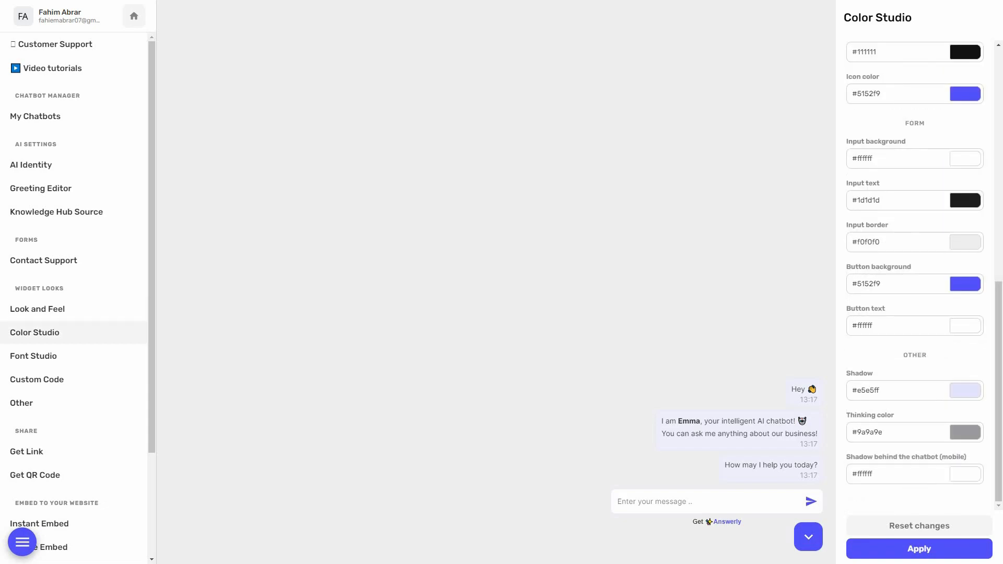
{"action": "left_click", "coordinate": [22, 358]}
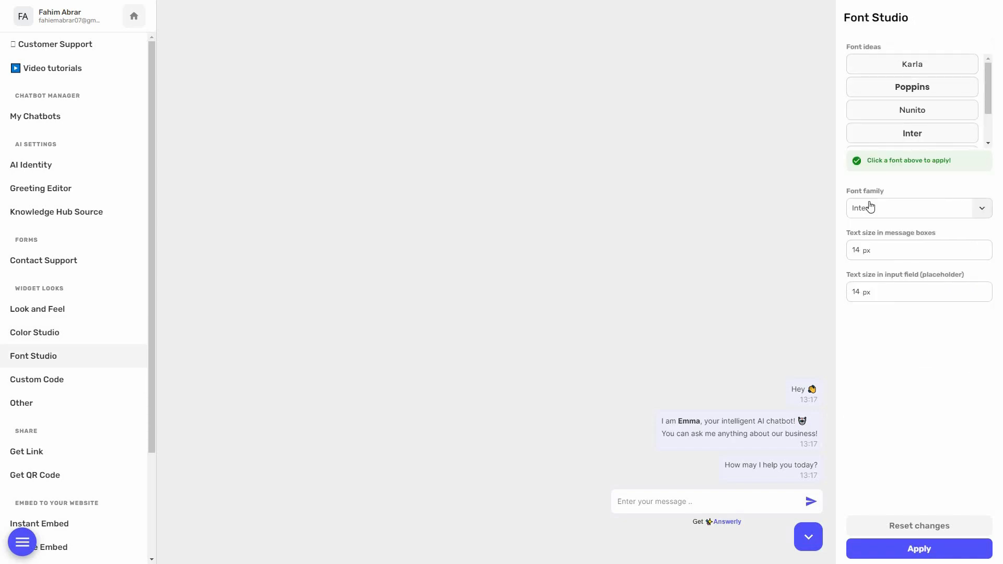
{"action": "scroll", "coordinate": [940, 143], "scroll_direction": "down", "scroll_amount": 1}
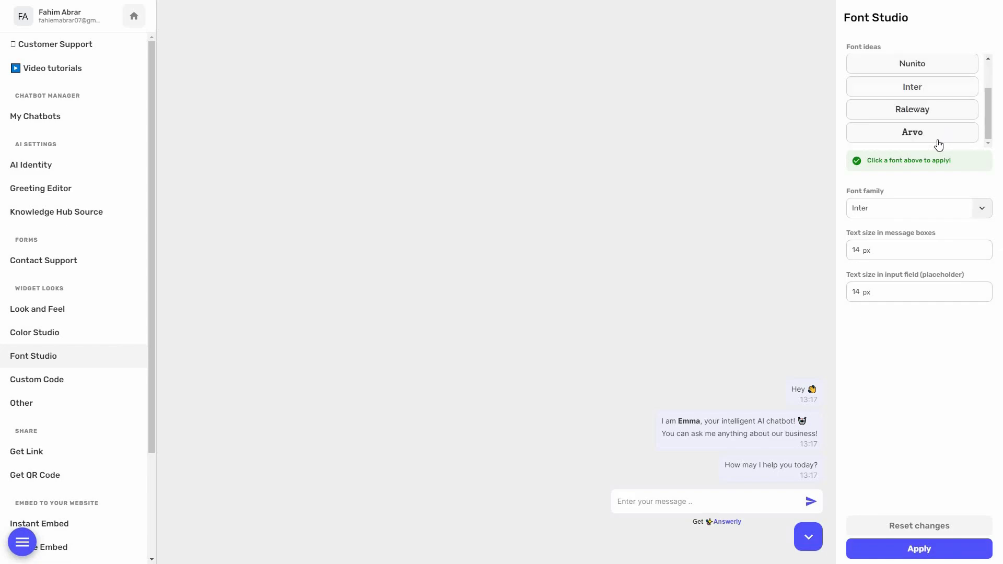
{"action": "left_click", "coordinate": [861, 204]}
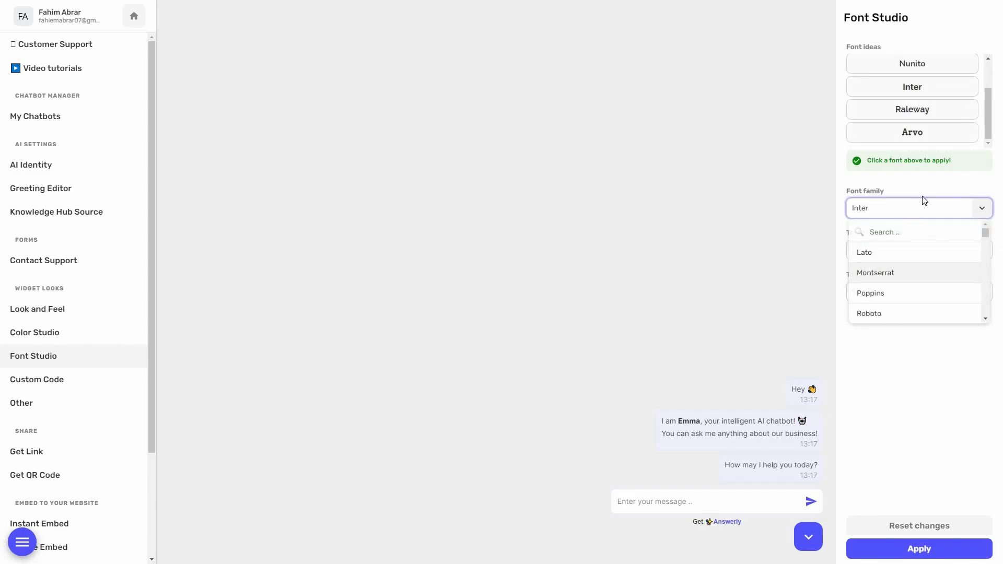
{"action": "left_click", "coordinate": [895, 252]}
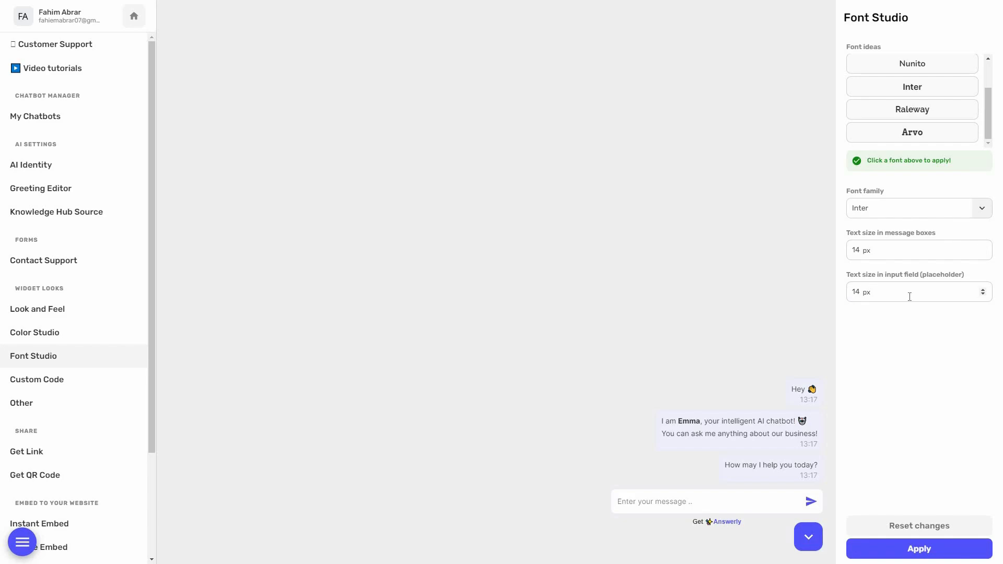
Step: Examine the Custom CSS and Custom JS fields in Custom Code, and open the Other widget settings
{"action": "left_click", "coordinate": [35, 382]}
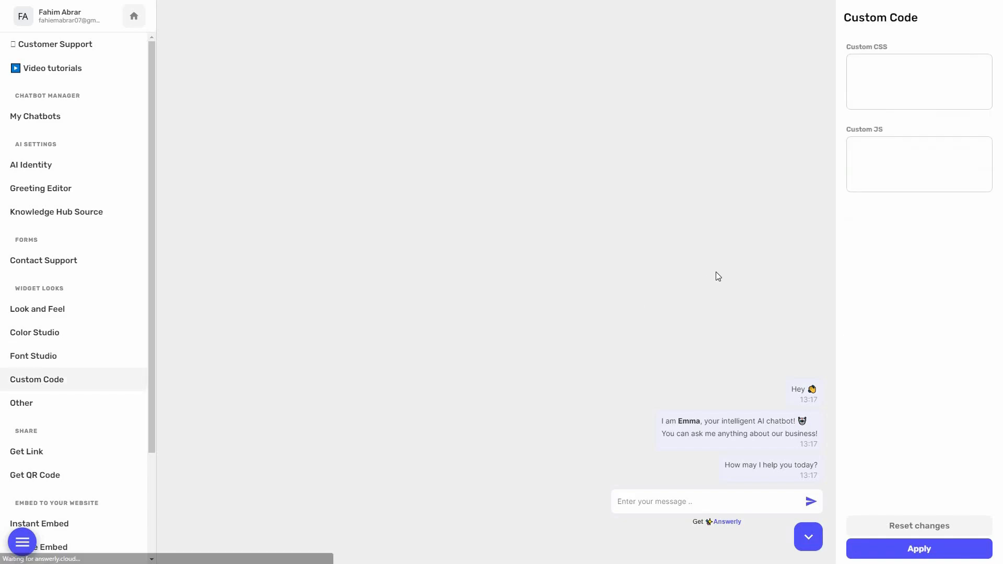
{"action": "left_click", "coordinate": [904, 75]}
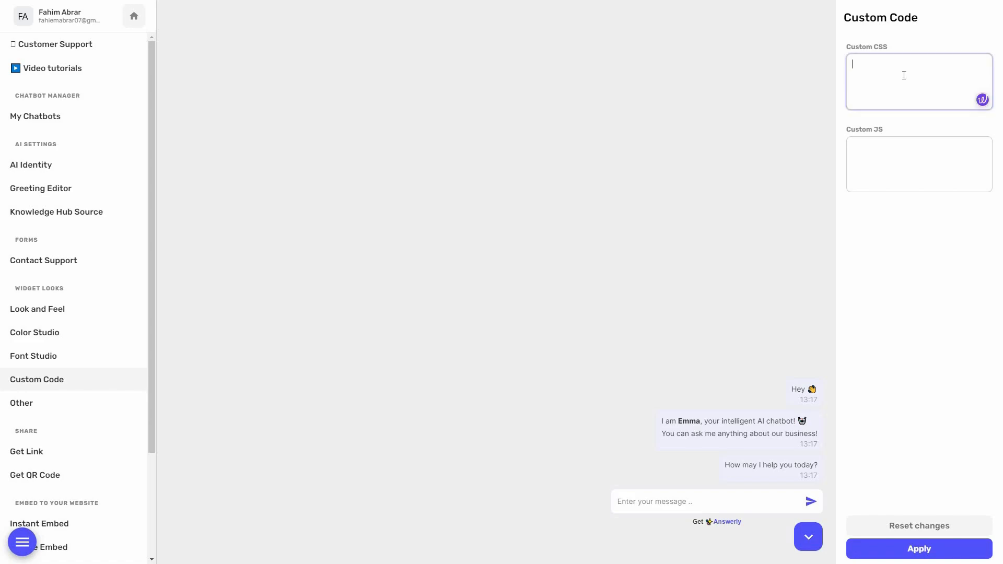
{"action": "left_click", "coordinate": [897, 164]}
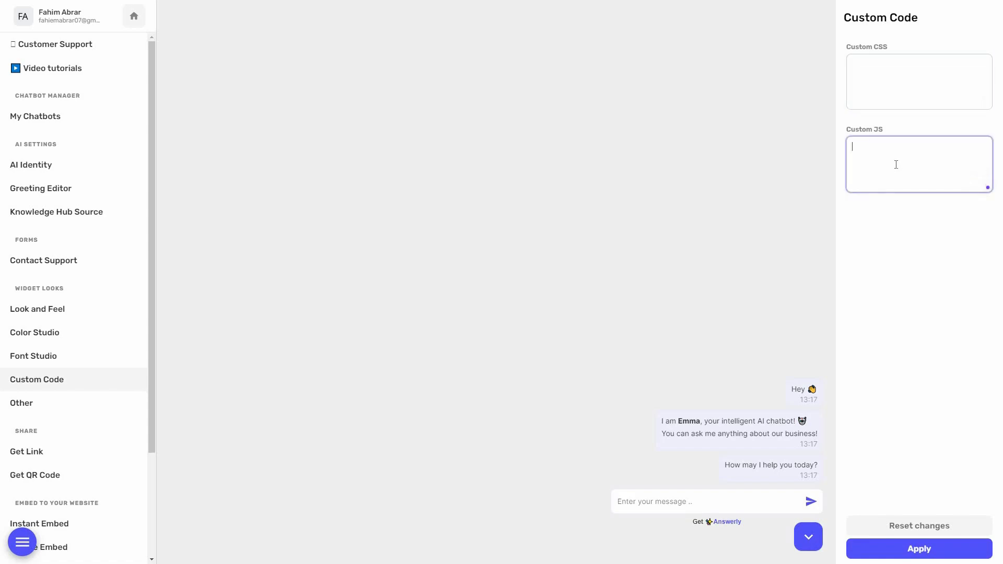
{"action": "left_click", "coordinate": [20, 403]}
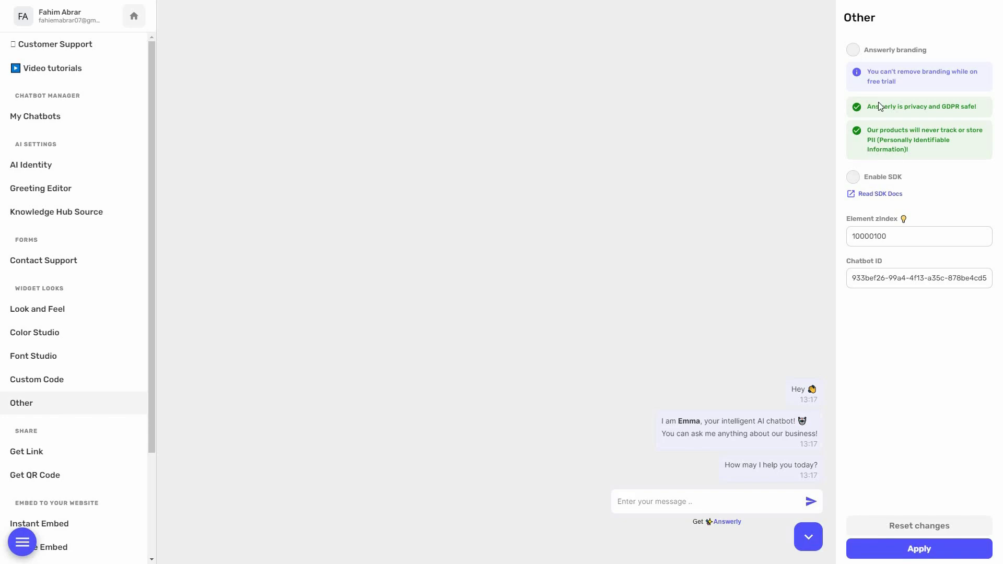
Step: Examine the element zindex and Chatbot ID fields, and the knowledge hub choices in Knowledge Hub Source
{"action": "left_click", "coordinate": [910, 237]}
{"action": "left_click", "coordinate": [903, 282]}
{"action": "left_click", "coordinate": [98, 223]}
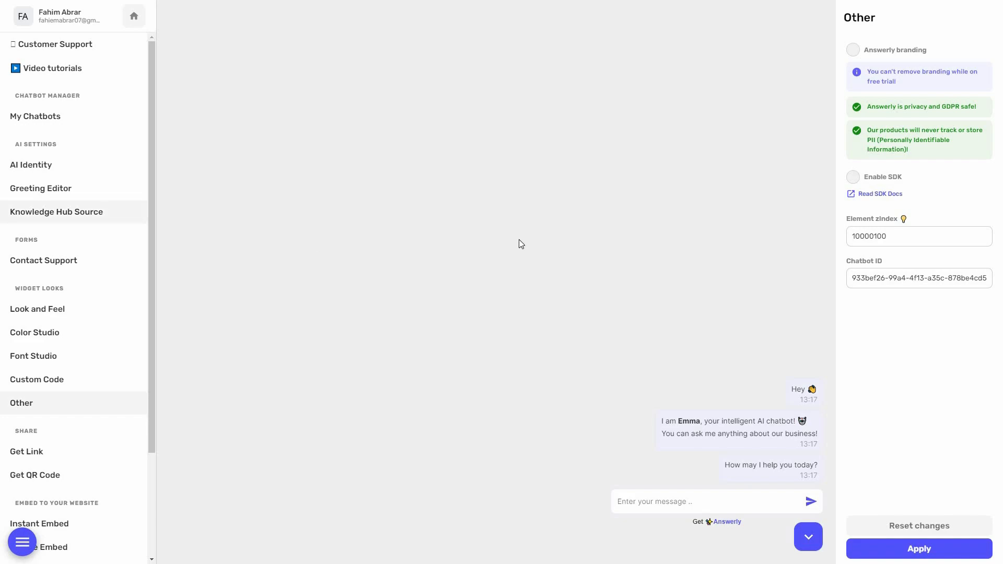
{"action": "left_click", "coordinate": [913, 68]}
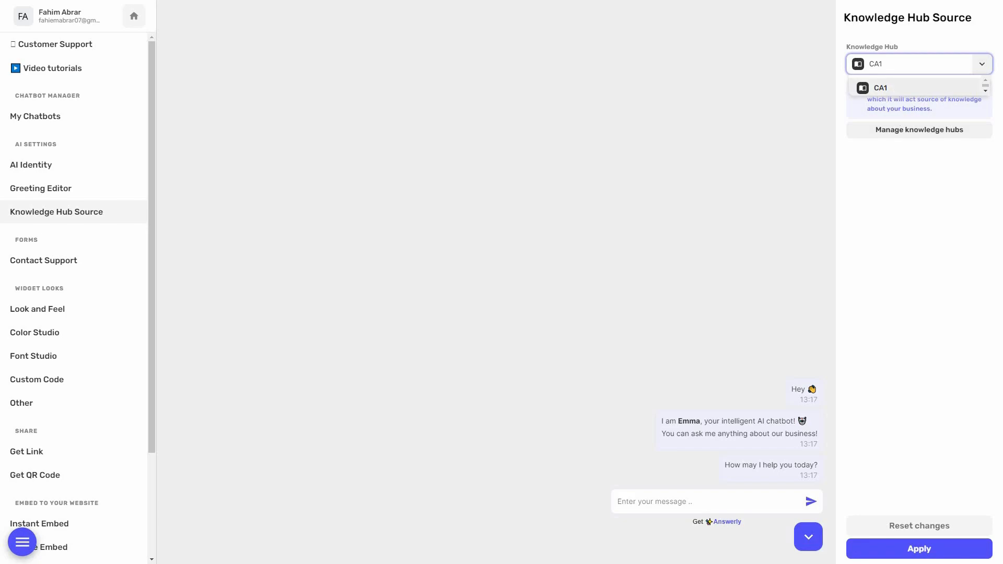
Step: Open the knowledge hub manager and enter Knowledge Hub 1 as the name for a new knowledge hub
{"action": "left_click", "coordinate": [929, 134]}
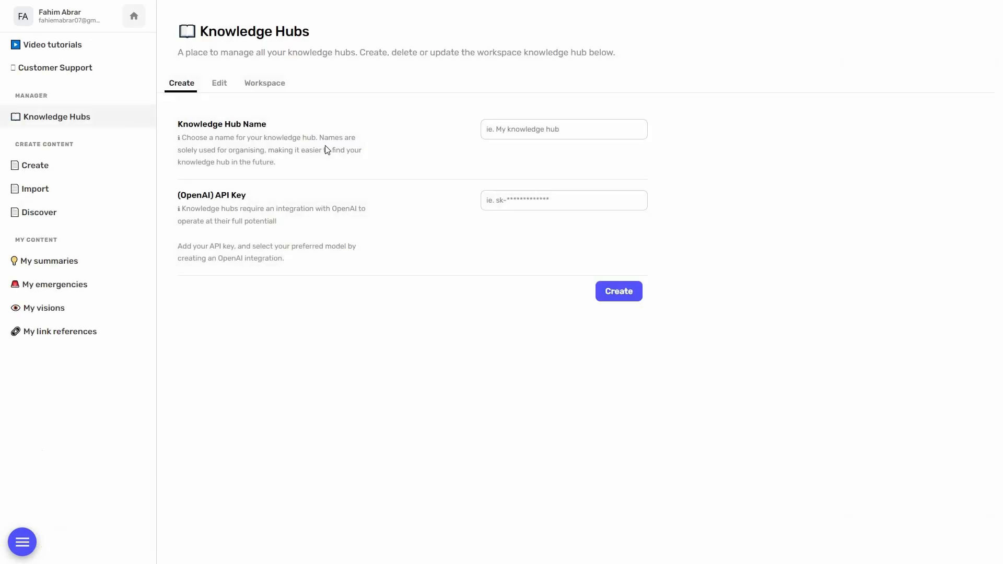
{"action": "left_click", "coordinate": [565, 131]}
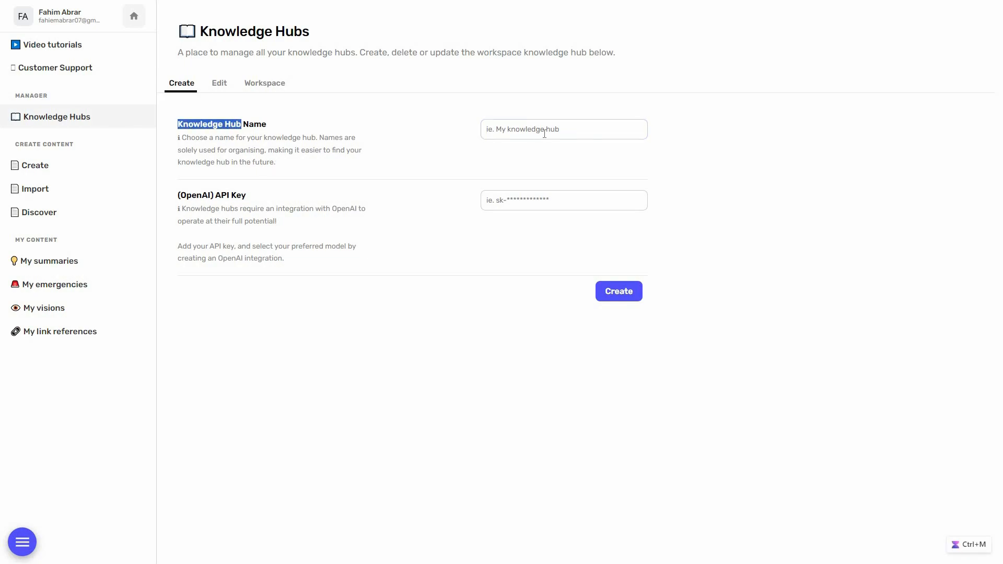
{"action": "left_click", "coordinate": [544, 134]}
{"action": "type", "text": "Knowledge Hub"}
{"action": "type", "text": "1"}
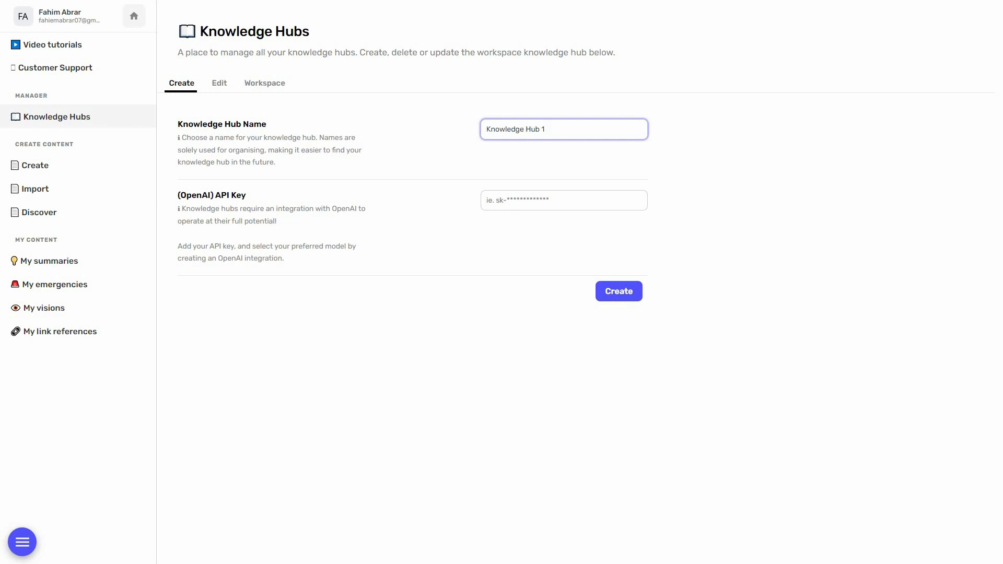
{"action": "key", "text": "Tab"}
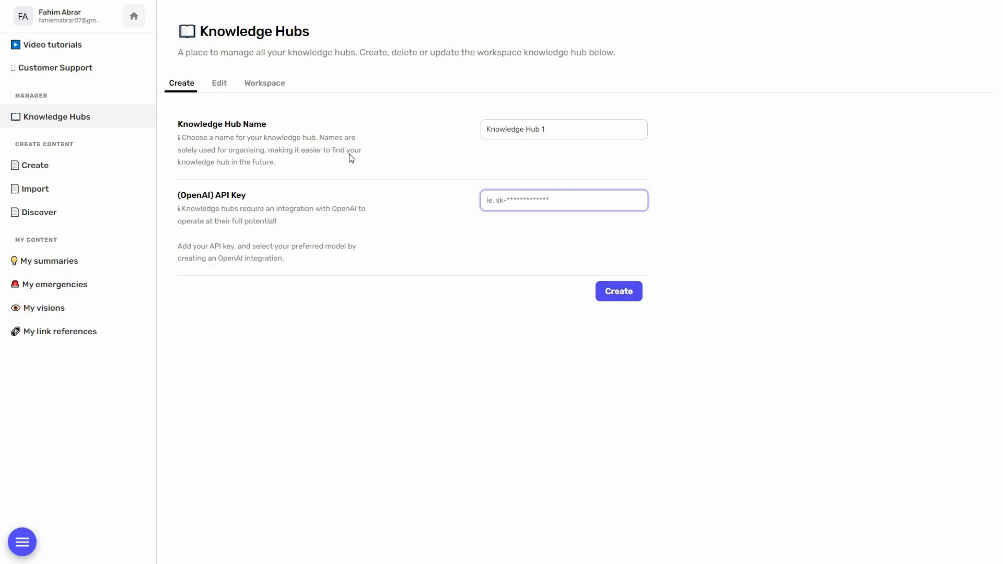
Step: Examine the Edit and Workspace settings of Knowledge Hubs, and the website URL import form
{"action": "left_click", "coordinate": [219, 83]}
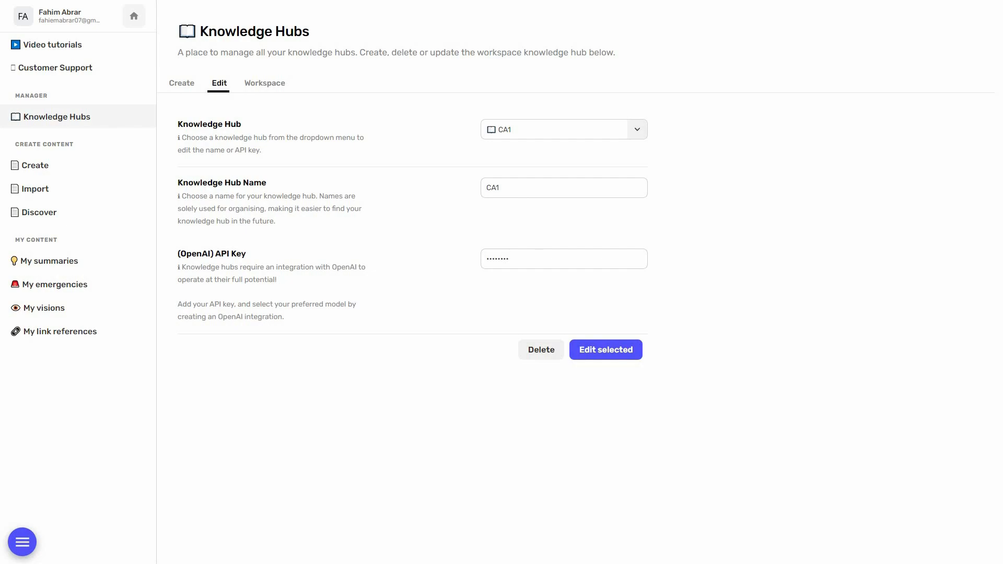
{"action": "left_click", "coordinate": [268, 85]}
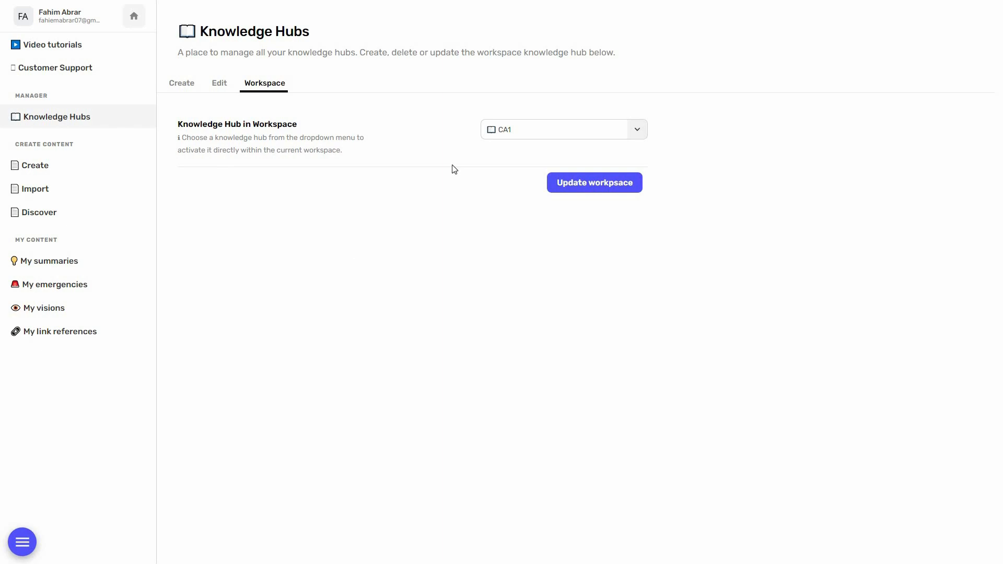
{"action": "left_click", "coordinate": [45, 191]}
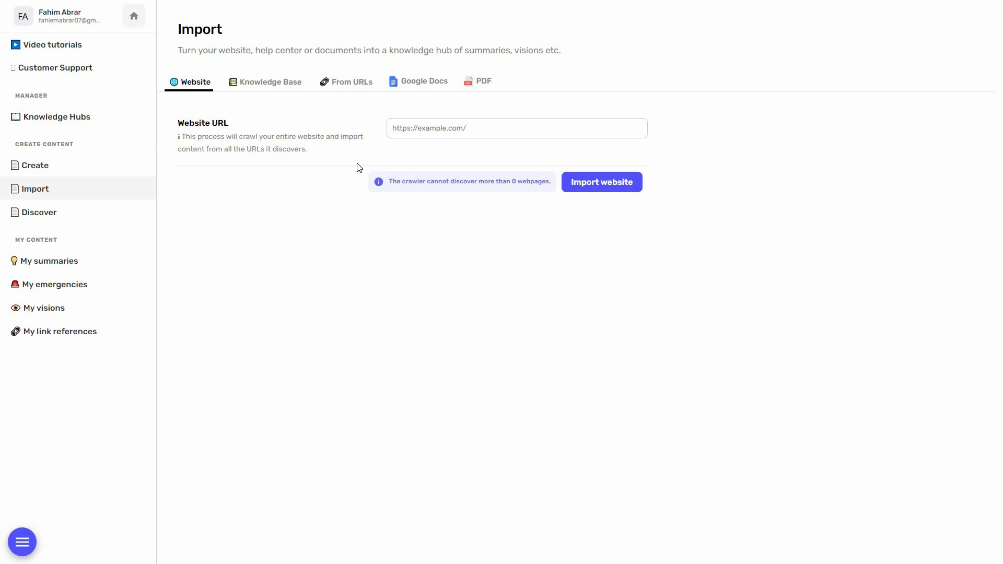
{"action": "left_click", "coordinate": [437, 124]}
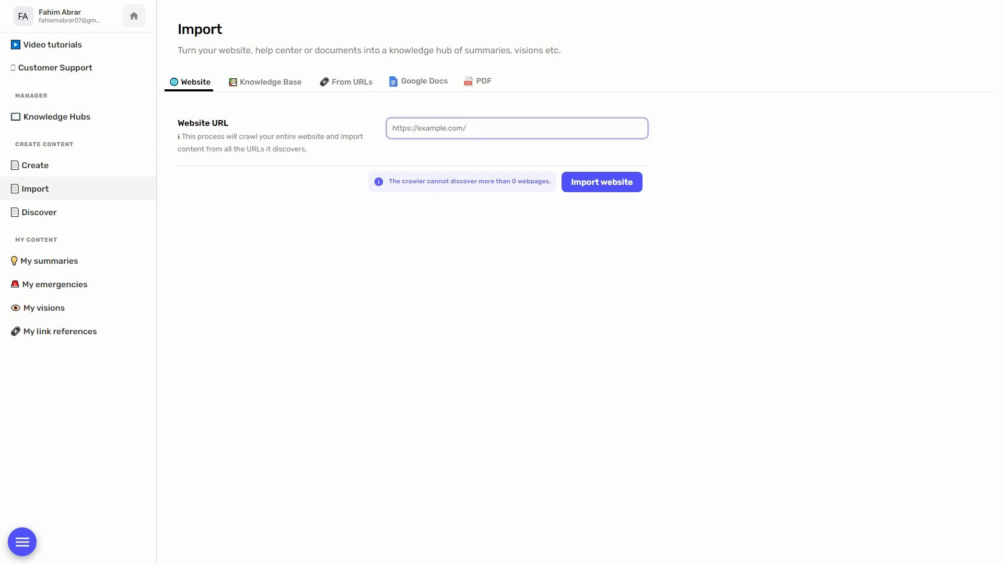
{"action": "left_click", "coordinate": [618, 189]}
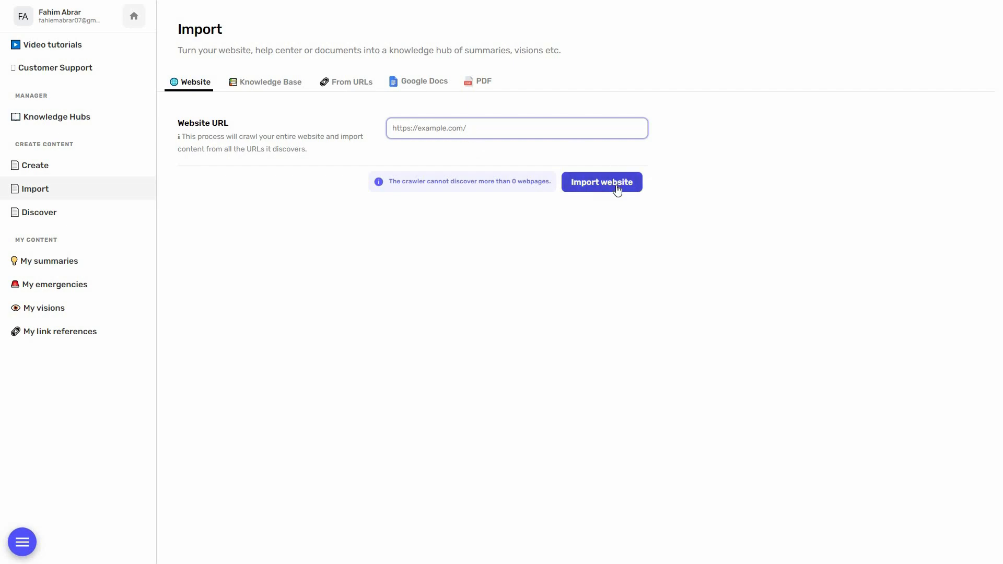
Step: Examine the Knowledge Base import form, with Spotify's support page as an example of a knowledge base
{"action": "left_click", "coordinate": [260, 89]}
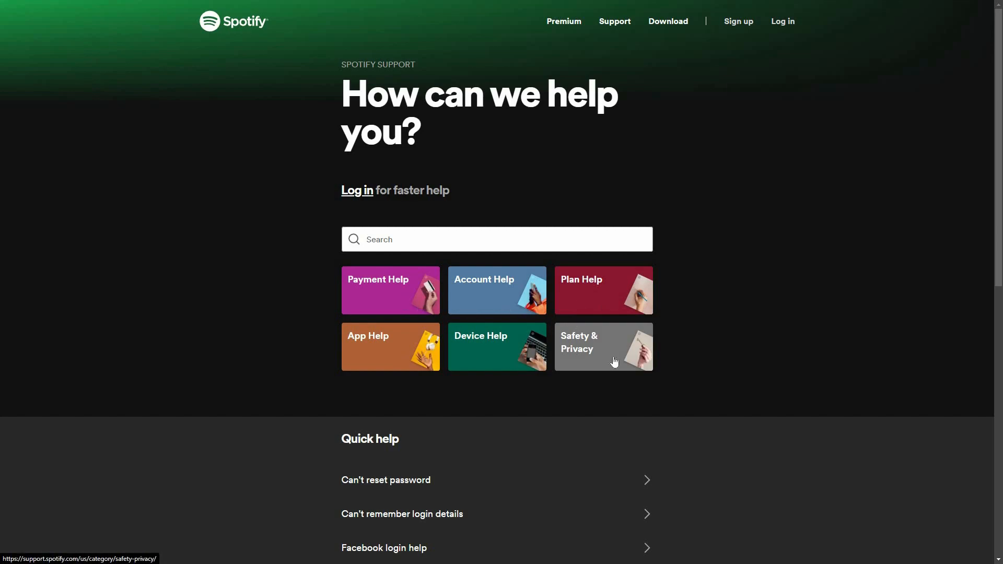
{"action": "scroll", "coordinate": [741, 379], "scroll_direction": "down", "scroll_amount": 3}
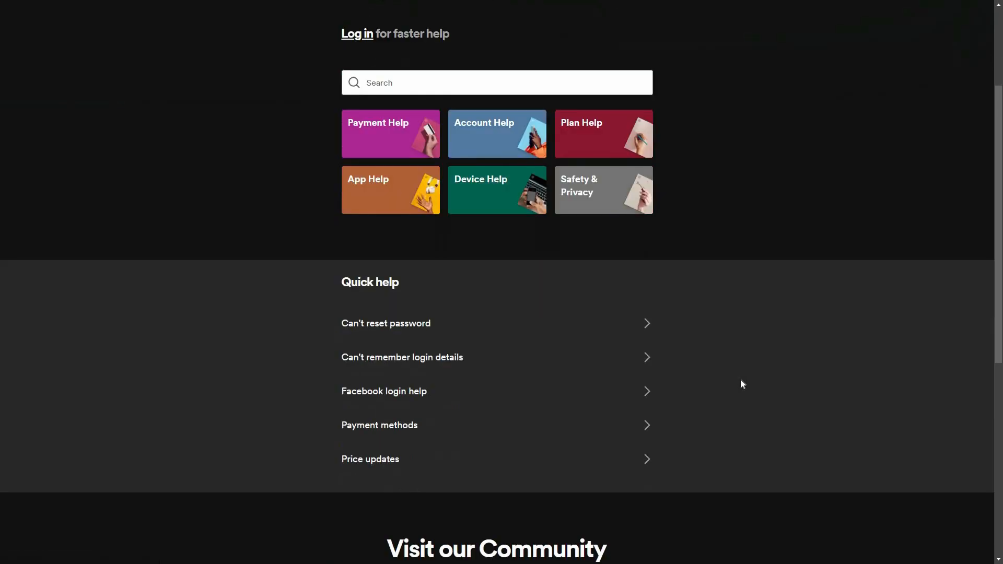
{"action": "scroll", "coordinate": [782, 276], "scroll_direction": "up", "scroll_amount": 3}
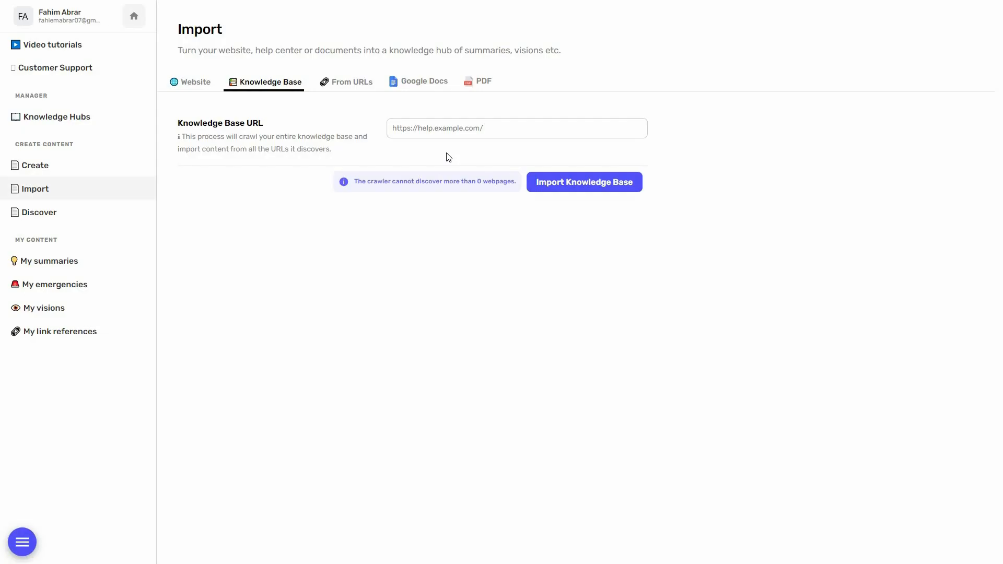
{"action": "left_click", "coordinate": [445, 125]}
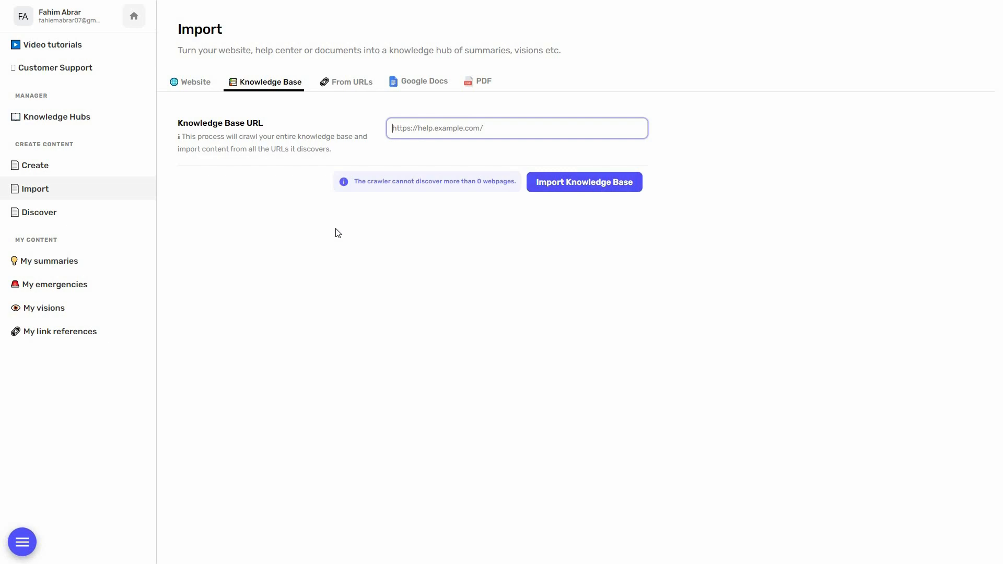
Step: Examine the import forms for a list of URLs, Google Docs and PDF files
{"action": "left_click", "coordinate": [355, 82]}
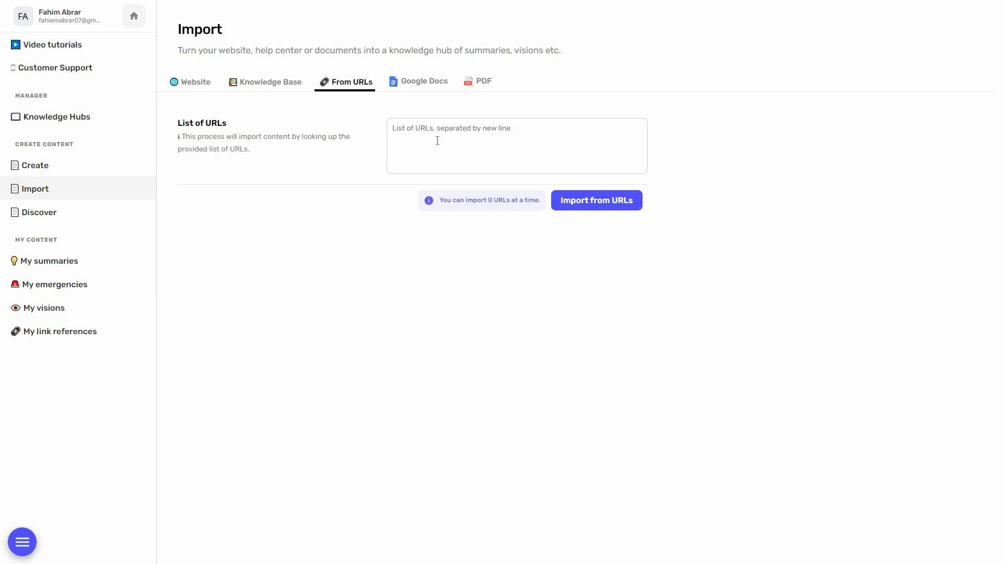
{"action": "left_click", "coordinate": [437, 141]}
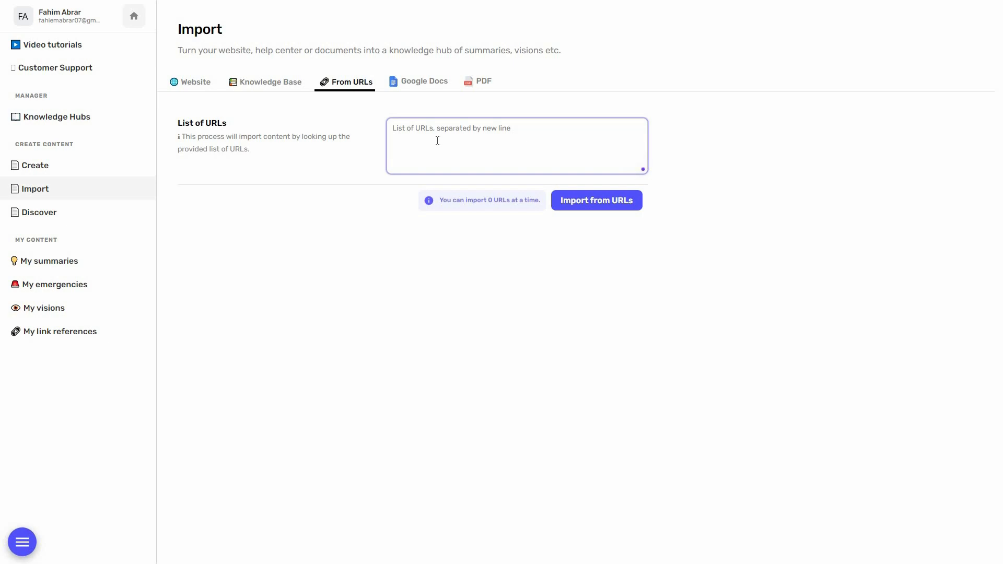
{"action": "key", "text": "Return"}
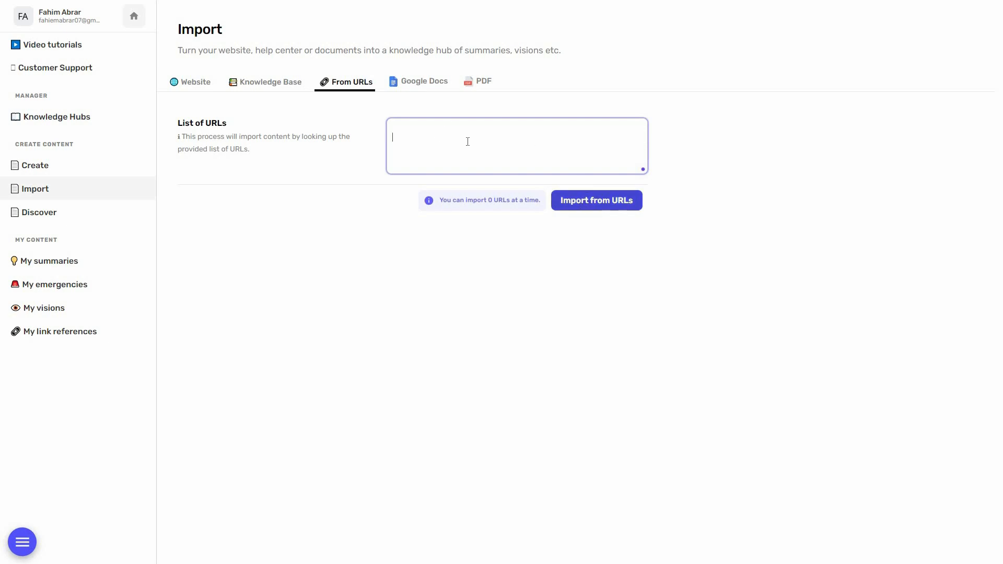
{"action": "left_click", "coordinate": [410, 83]}
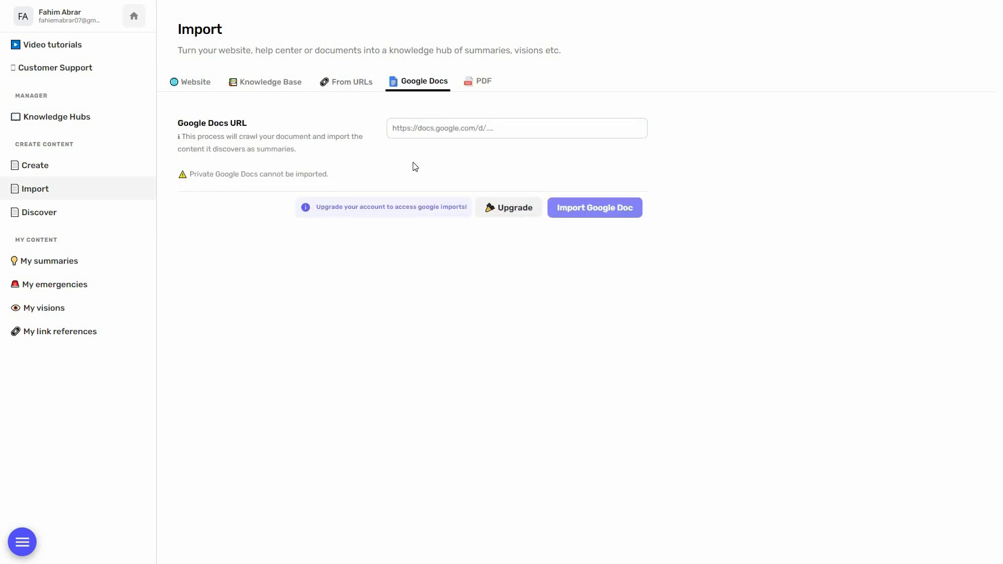
{"action": "left_click", "coordinate": [486, 83]}
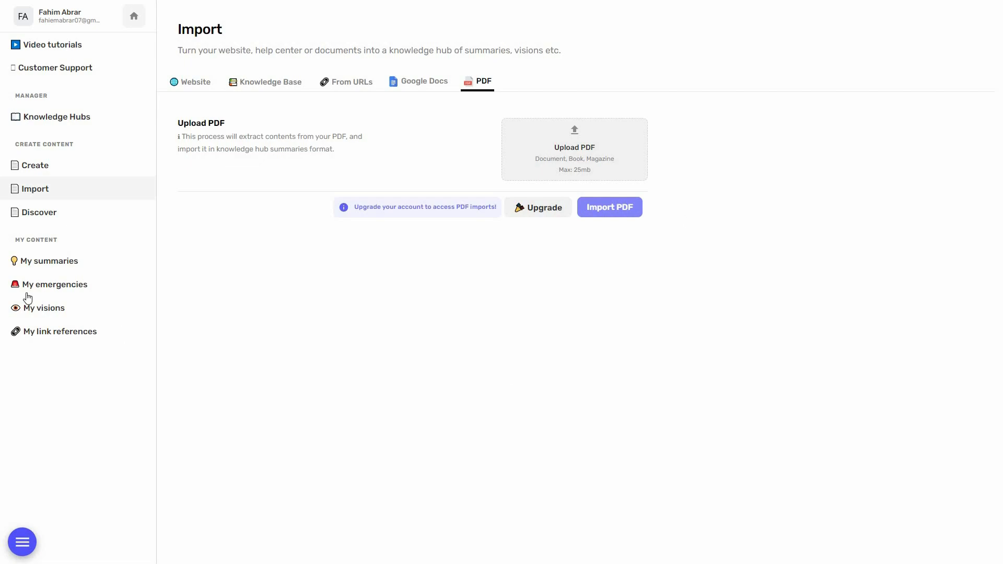
Step: Start creating a summary from My summaries and examine the Summary, Emergency, Vision and Link Reference forms
{"action": "left_click", "coordinate": [95, 263]}
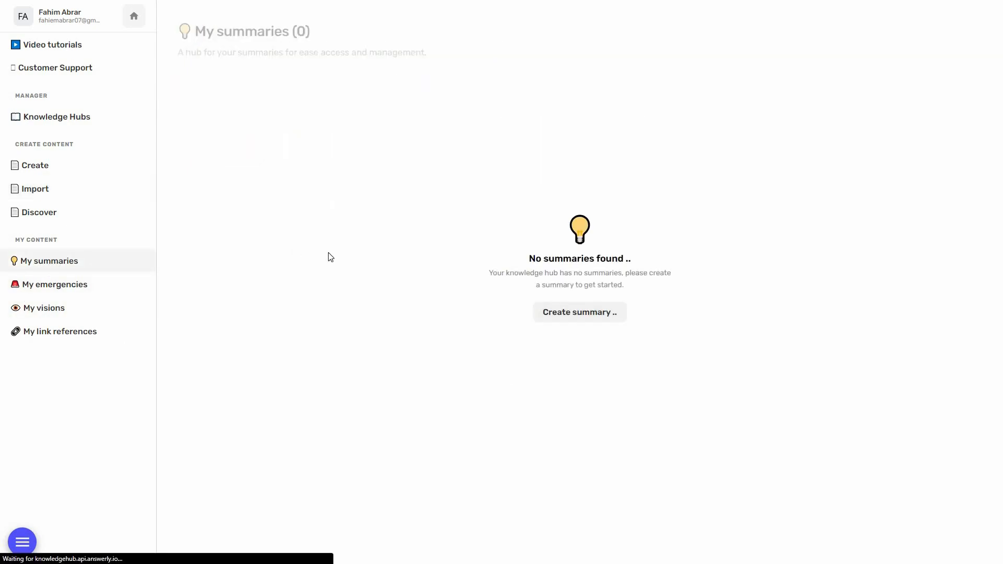
{"action": "left_click", "coordinate": [572, 316]}
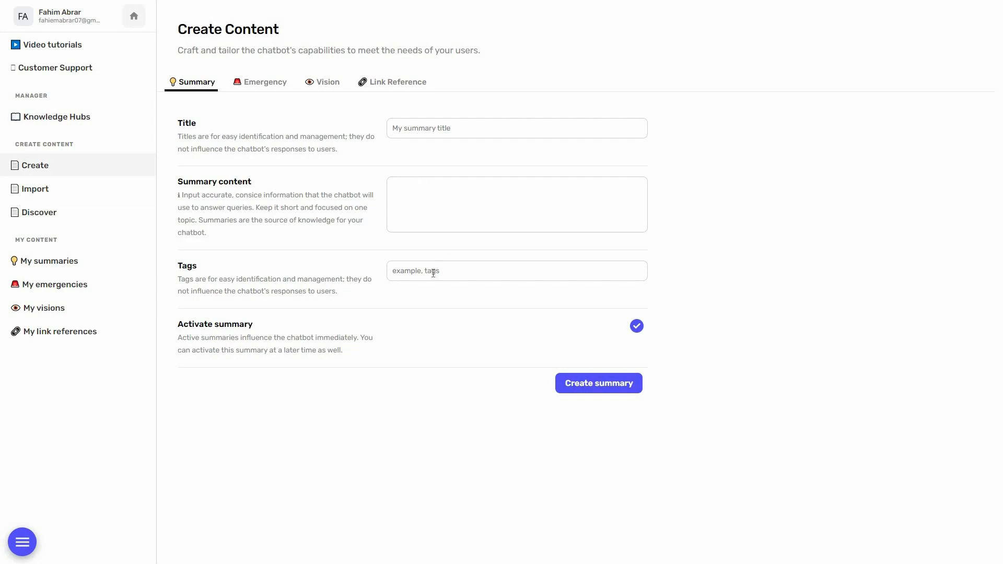
{"action": "left_click", "coordinate": [589, 387]}
{"action": "left_click", "coordinate": [267, 86]}
{"action": "left_click", "coordinate": [319, 88]}
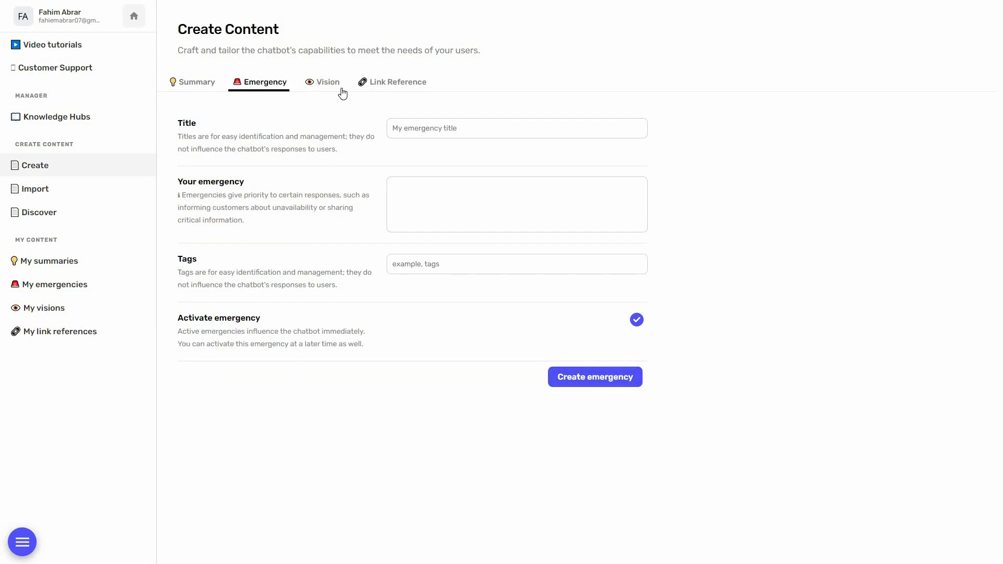
{"action": "left_click", "coordinate": [397, 89]}
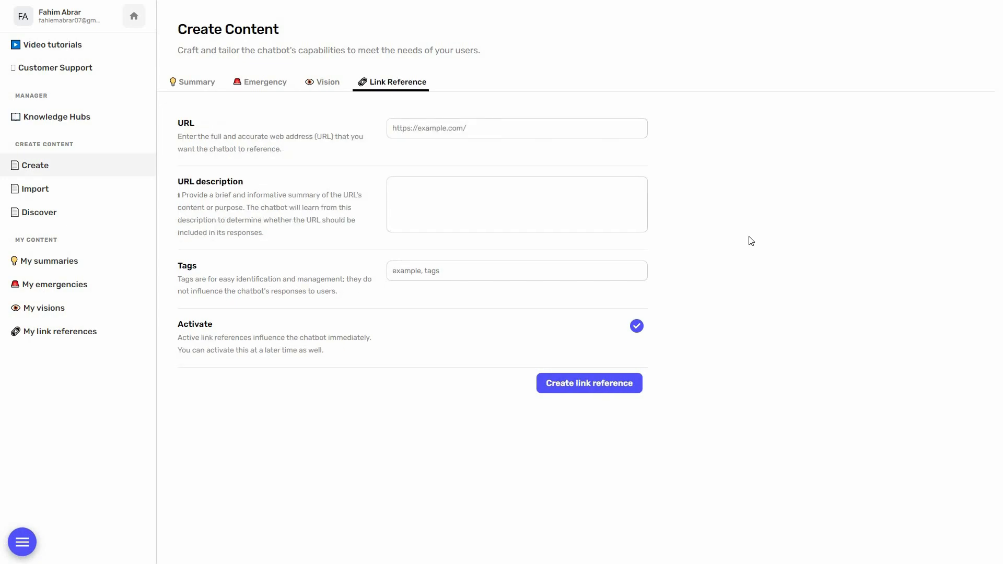
Step: Examine the AI Discover feature and My summaries, and return to the home dashboard
{"action": "left_click", "coordinate": [46, 219]}
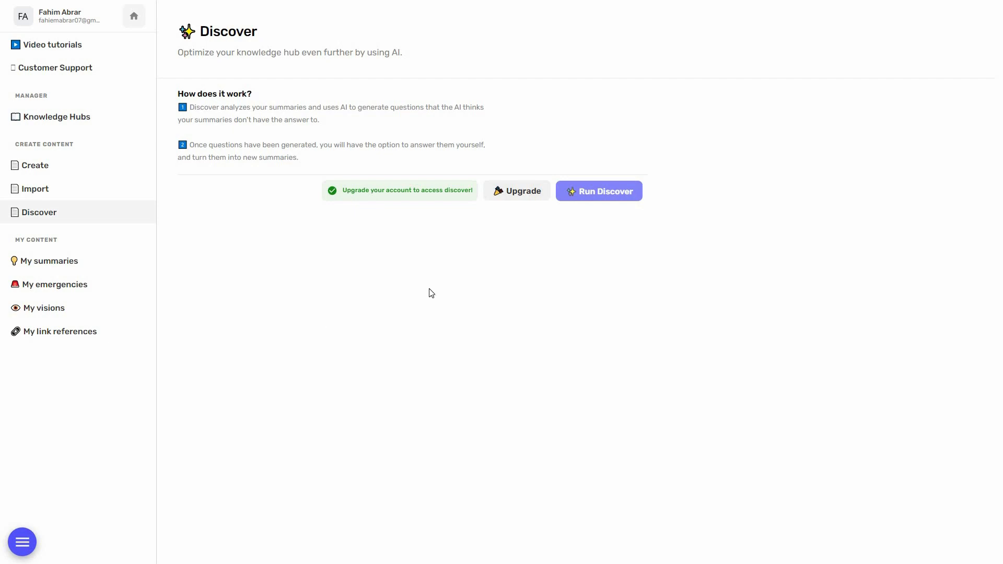
{"action": "left_click", "coordinate": [74, 267]}
{"action": "left_click", "coordinate": [136, 18]}
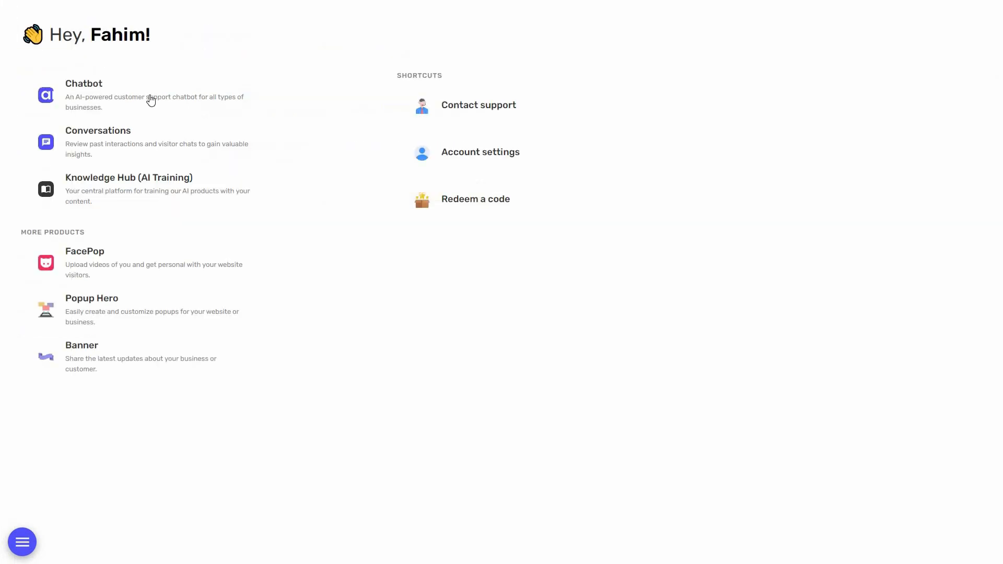
Step: Open the Chatbot product, examine the website connection dialog for Instant Embed, and dismiss it
{"action": "left_click", "coordinate": [151, 99]}
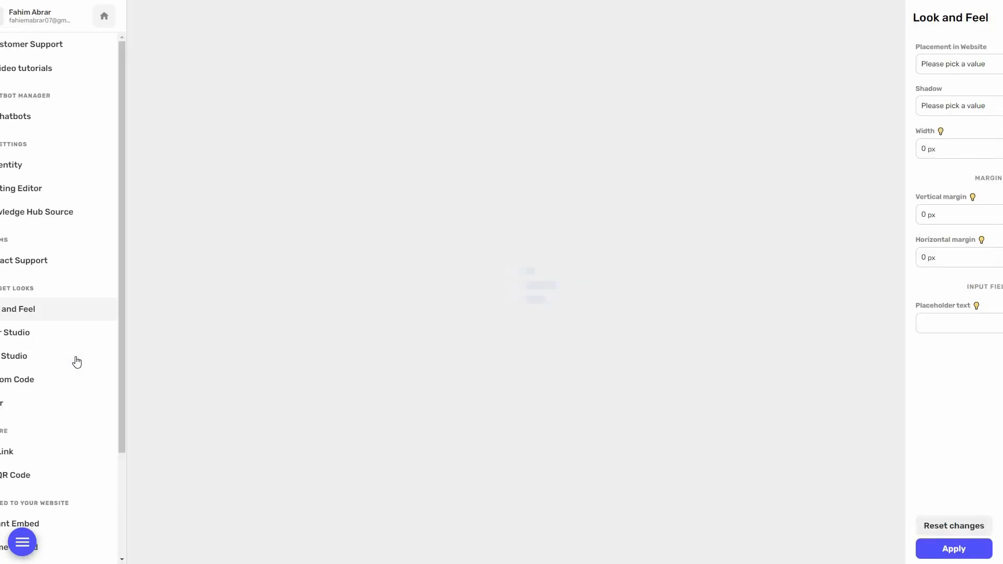
{"action": "scroll", "coordinate": [65, 402], "scroll_direction": "down", "scroll_amount": 5}
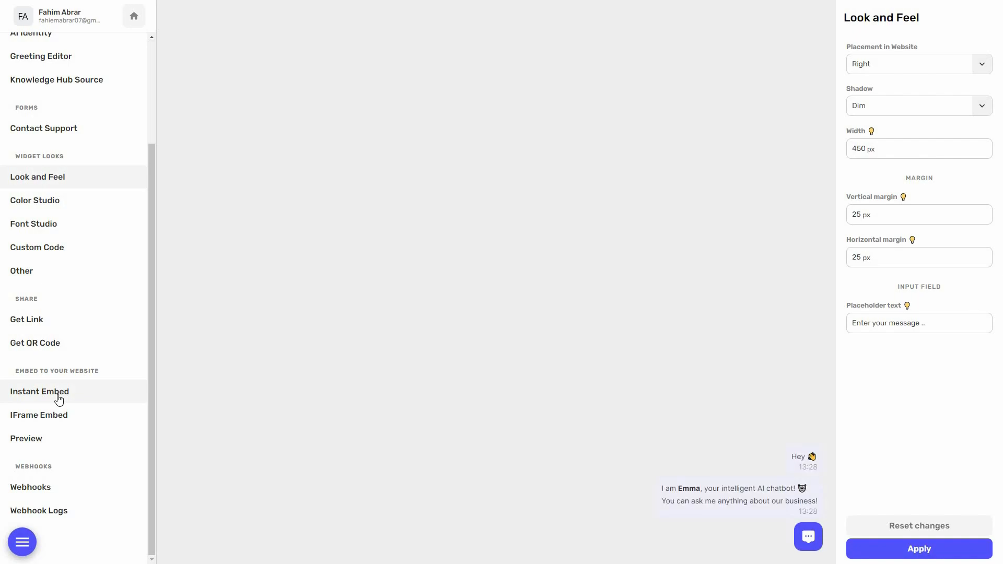
{"action": "left_click", "coordinate": [59, 398]}
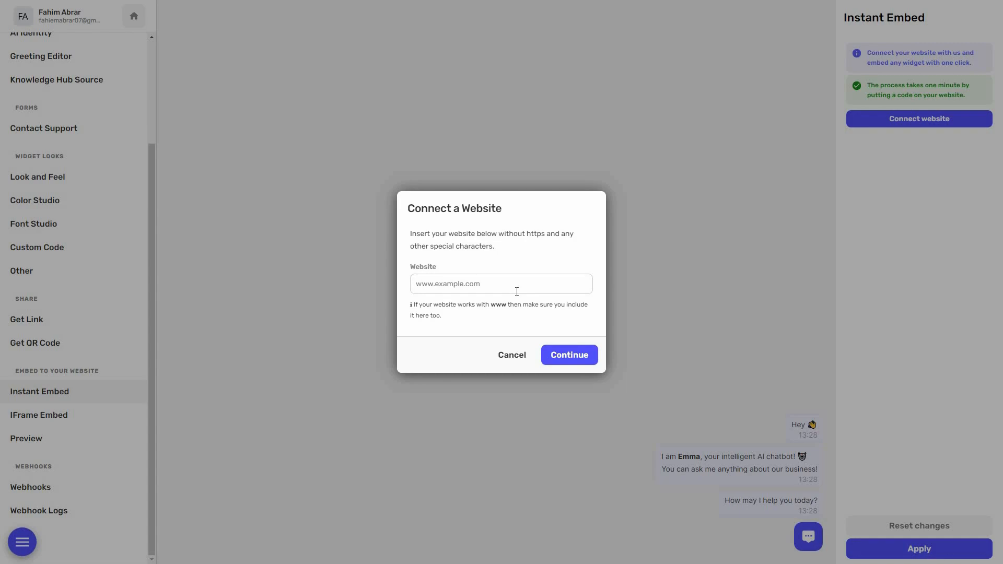
{"action": "left_click", "coordinate": [404, 408]}
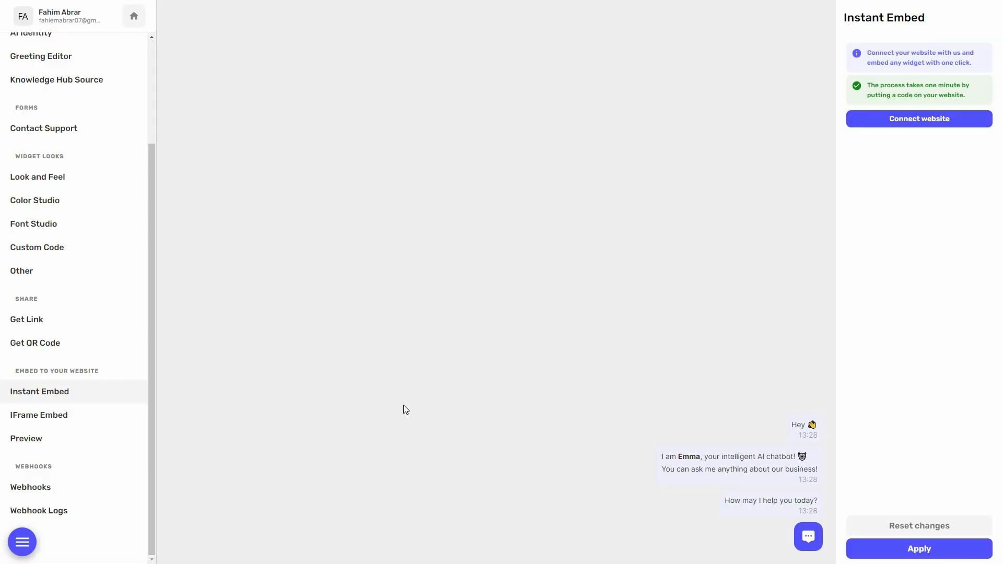
Step: Open IFrame Embed and examine the full width of its embed code
{"action": "left_click", "coordinate": [92, 421]}
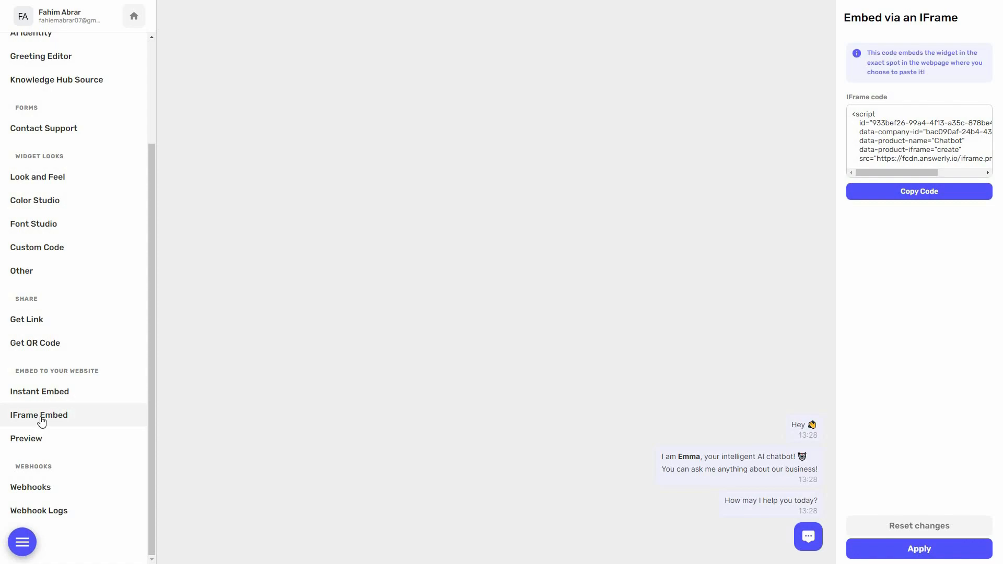
{"action": "left_click", "coordinate": [943, 172]}
{"action": "scroll", "coordinate": [888, 167], "scroll_direction": "left", "scroll_amount": 3}
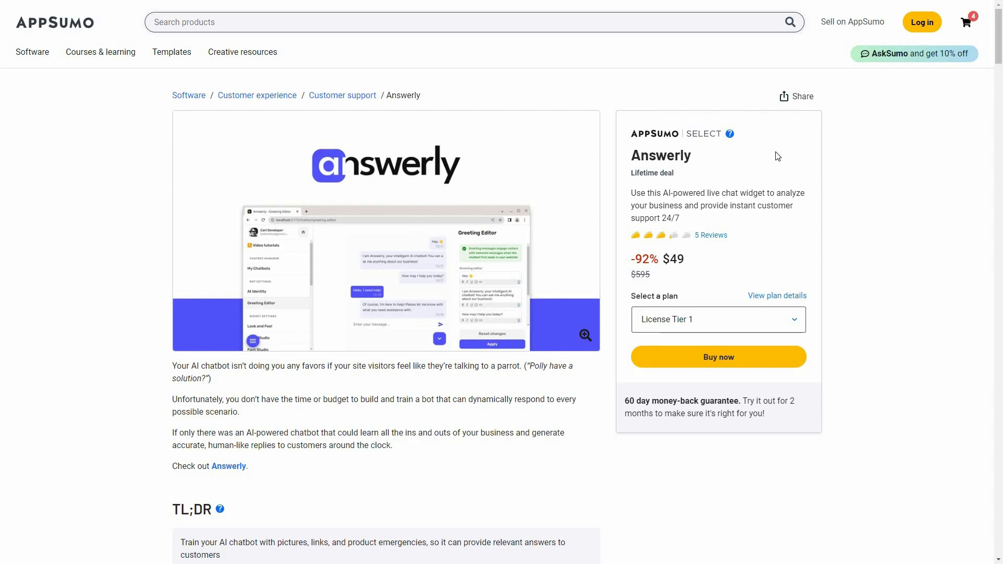
Step: Examine Answerly's AppSumo deal page down to the comparison of License Tiers 1, 2 and 5
{"action": "scroll", "coordinate": [778, 156], "scroll_direction": "down", "scroll_amount": 15}
{"action": "scroll", "coordinate": [658, 218], "scroll_direction": "down", "scroll_amount": 20}
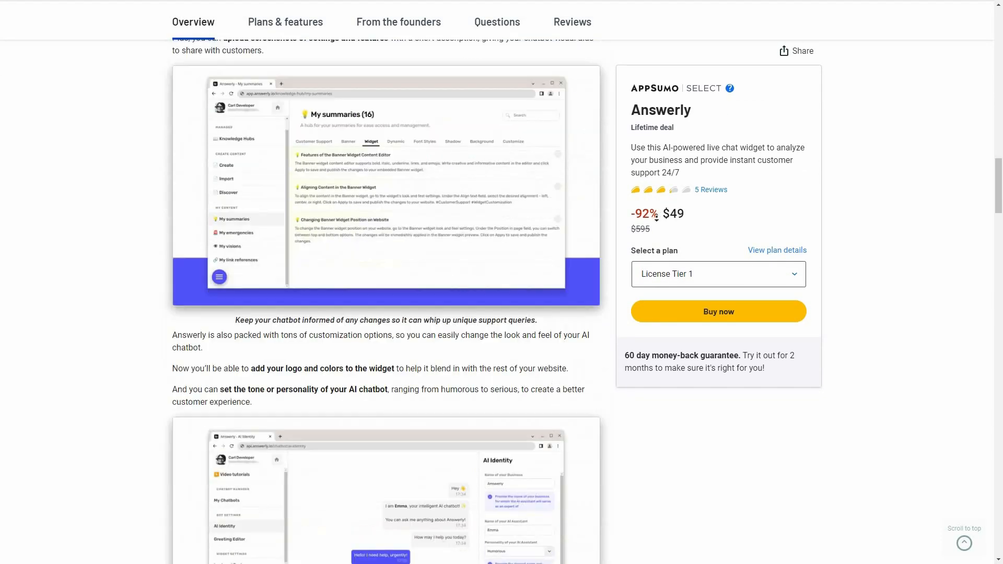
{"action": "scroll", "coordinate": [634, 111], "scroll_direction": "down", "scroll_amount": 5}
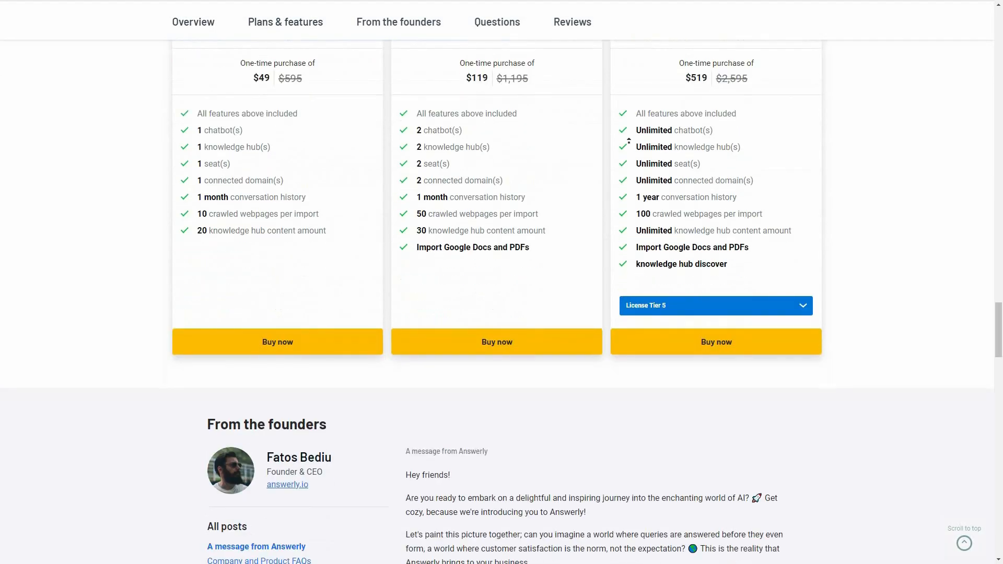
{"action": "scroll", "coordinate": [350, 236], "scroll_direction": "up", "scroll_amount": 4}
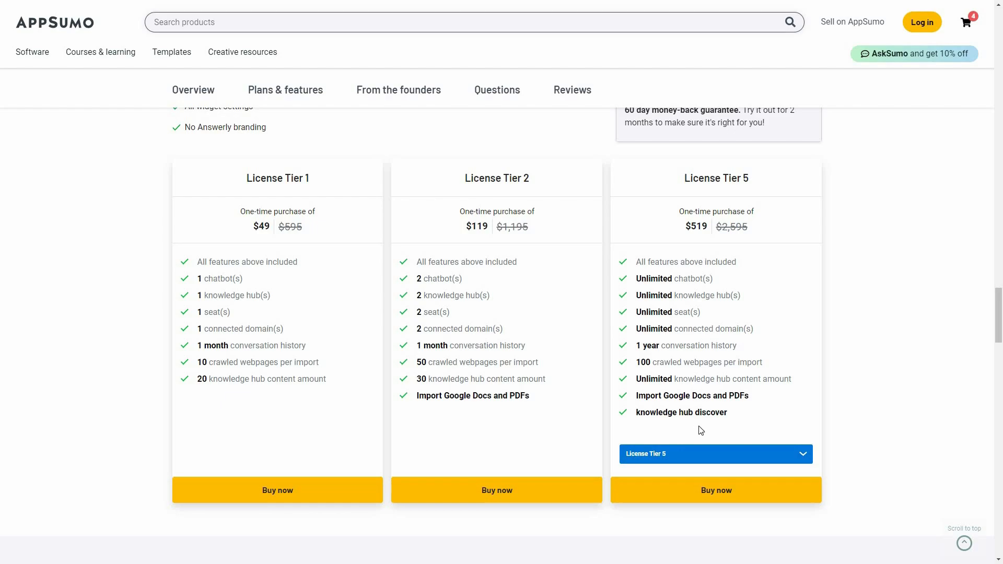
Step: Review Answerly's deal page back up from the license tiers through the deal terms to the Overview's feature descriptions and content import screenshot
{"action": "scroll", "coordinate": [373, 409], "scroll_direction": "up", "scroll_amount": 4}
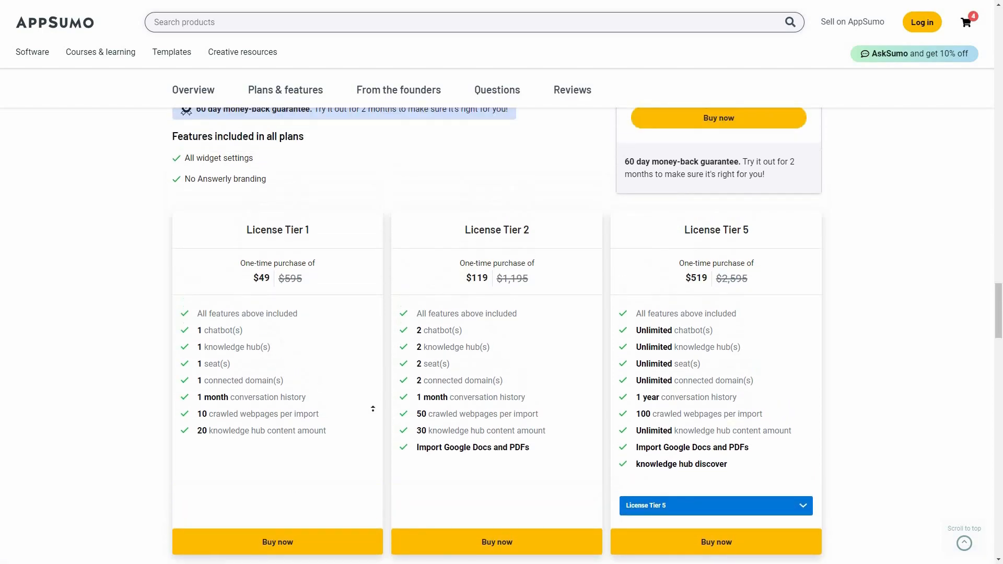
{"action": "scroll", "coordinate": [373, 409], "scroll_direction": "up", "scroll_amount": 5}
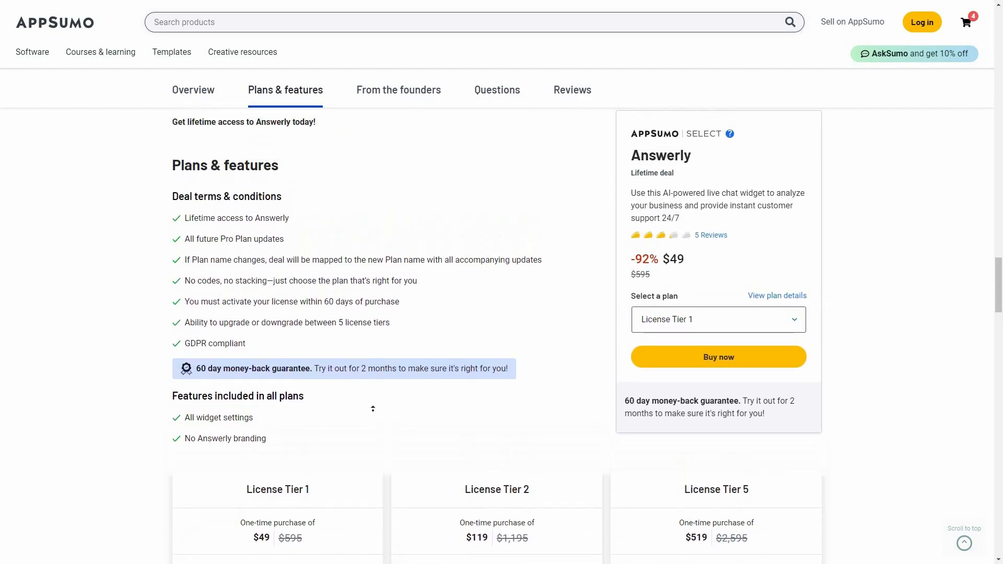
{"action": "scroll", "coordinate": [372, 409], "scroll_direction": "up", "scroll_amount": 5}
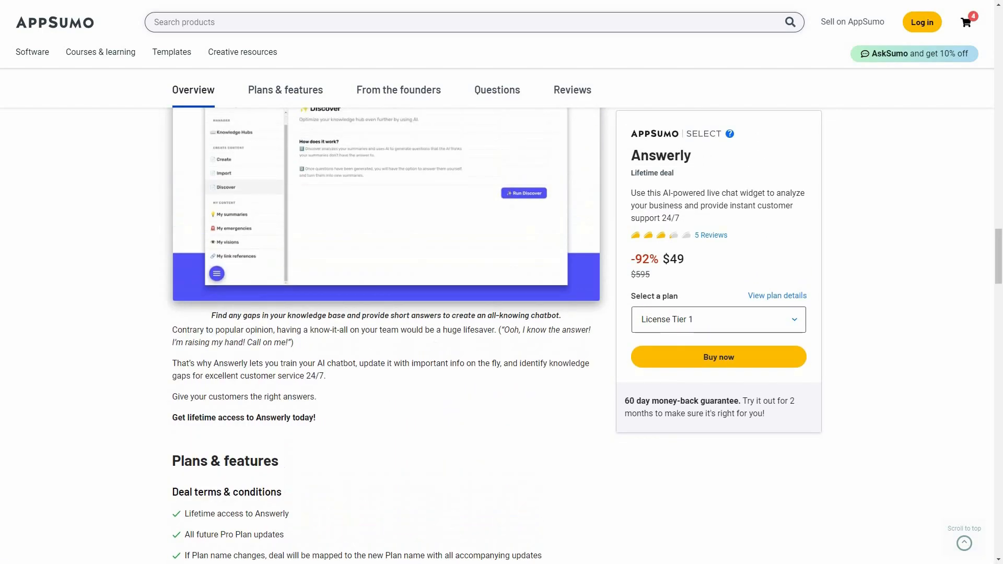
{"action": "scroll", "coordinate": [373, 409], "scroll_direction": "up", "scroll_amount": 6}
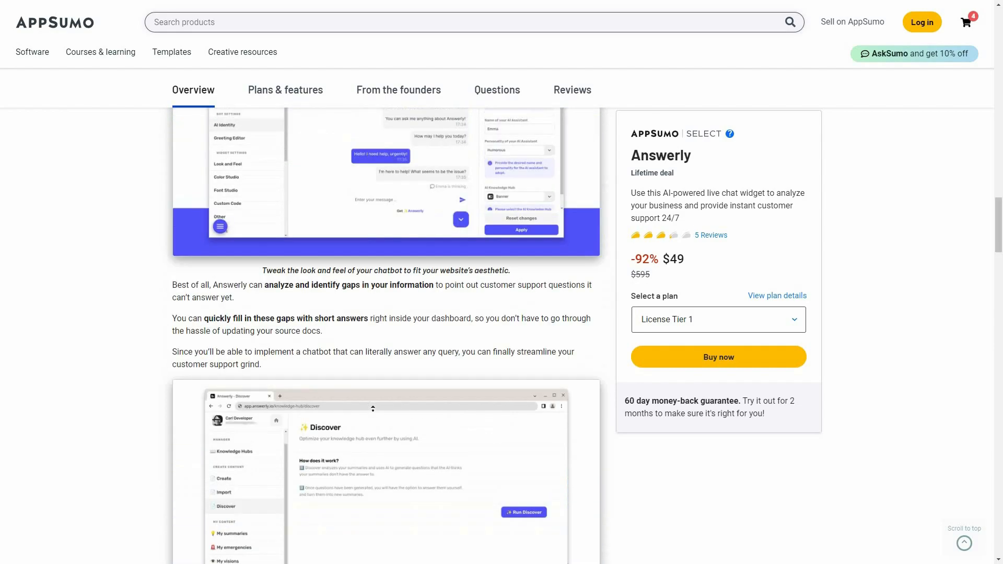
{"action": "scroll", "coordinate": [372, 409], "scroll_direction": "up", "scroll_amount": 5}
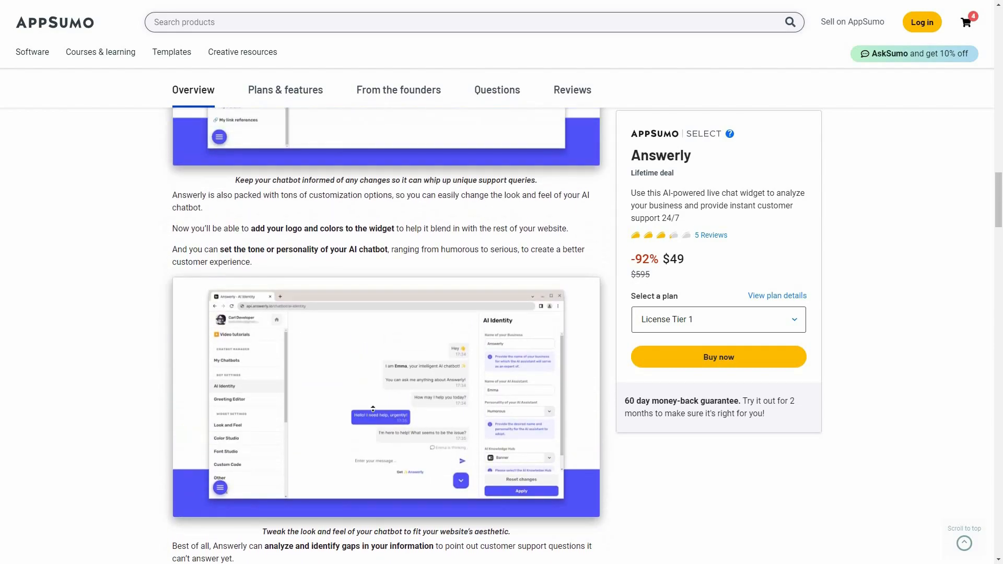
{"action": "scroll", "coordinate": [372, 409], "scroll_direction": "up", "scroll_amount": 5}
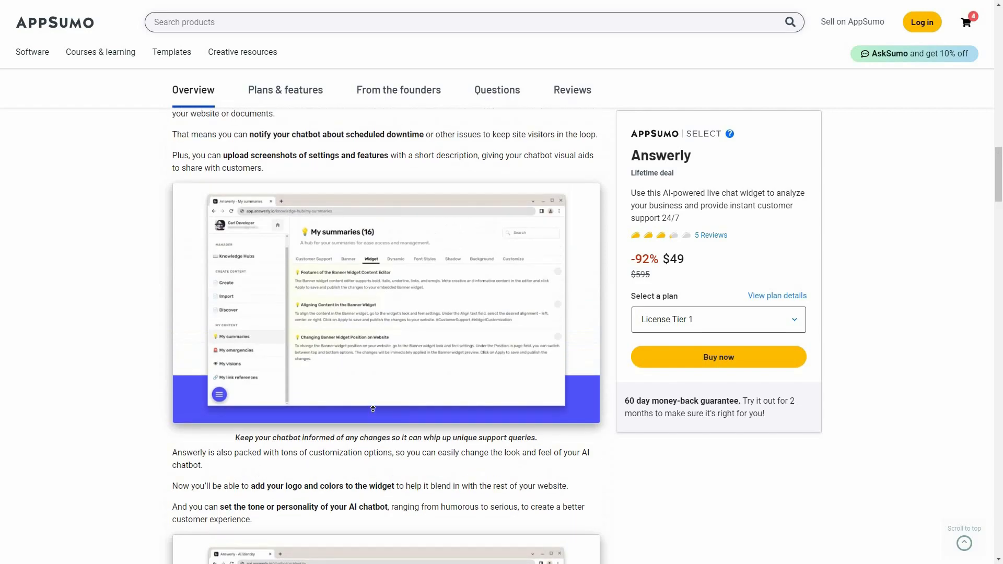
{"action": "scroll", "coordinate": [373, 409], "scroll_direction": "up", "scroll_amount": 5}
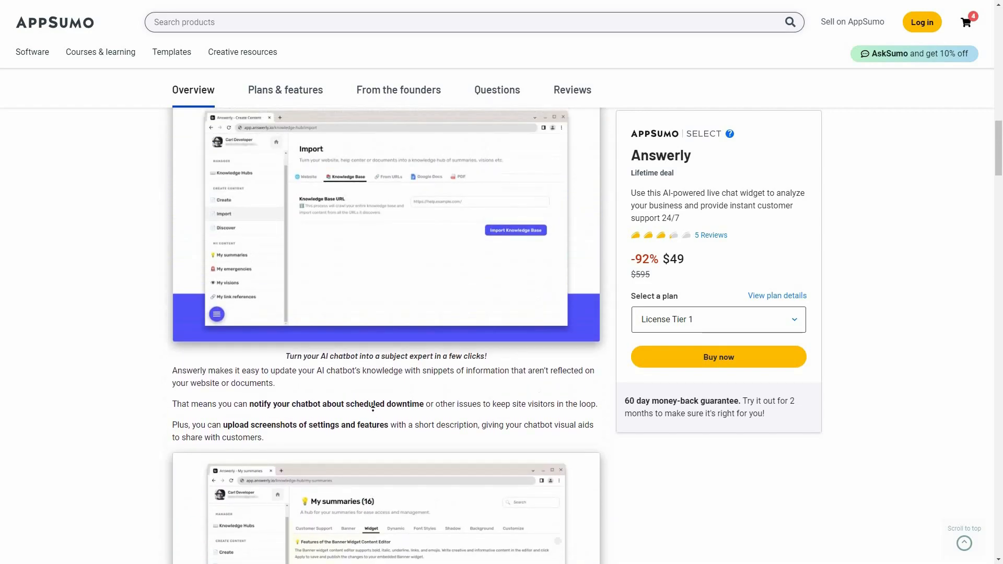